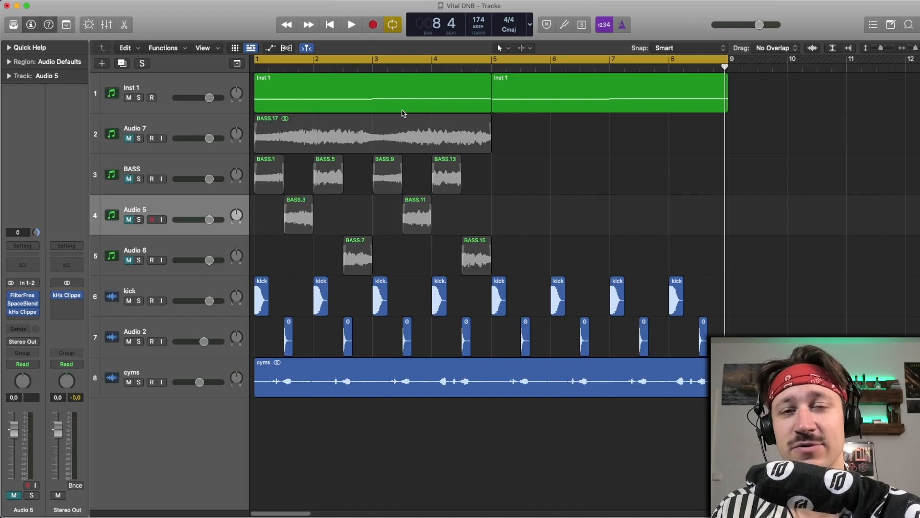
Select the BASS, Audio 5, Audio 6 and Audio 7 tracks in turn to examine their bass regions.
click(187, 172)
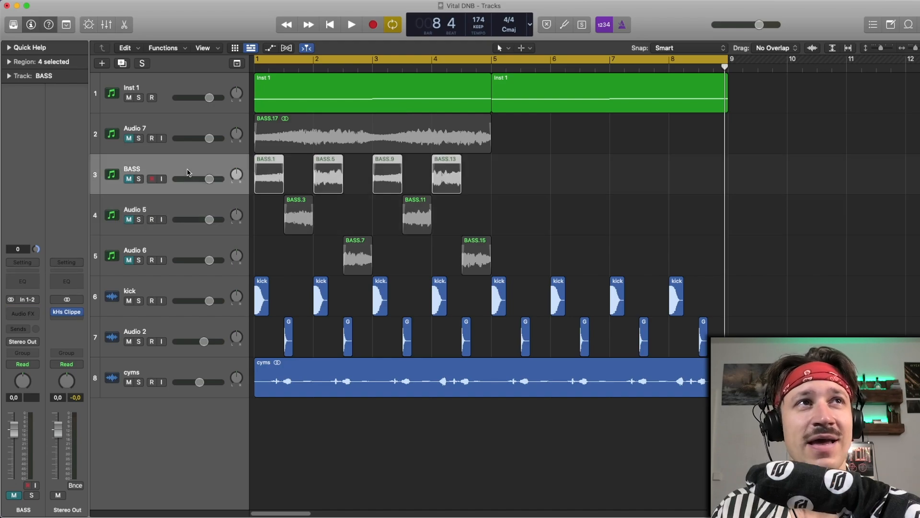
click(194, 210)
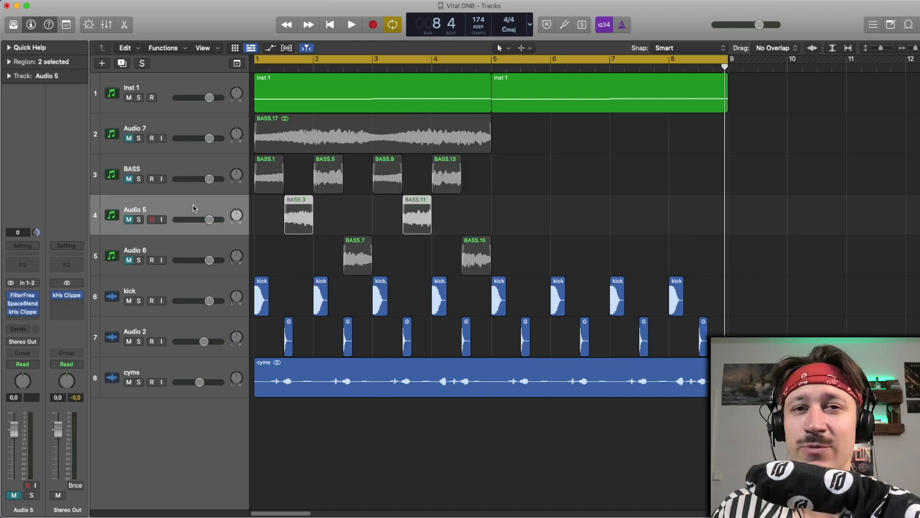
click(204, 242)
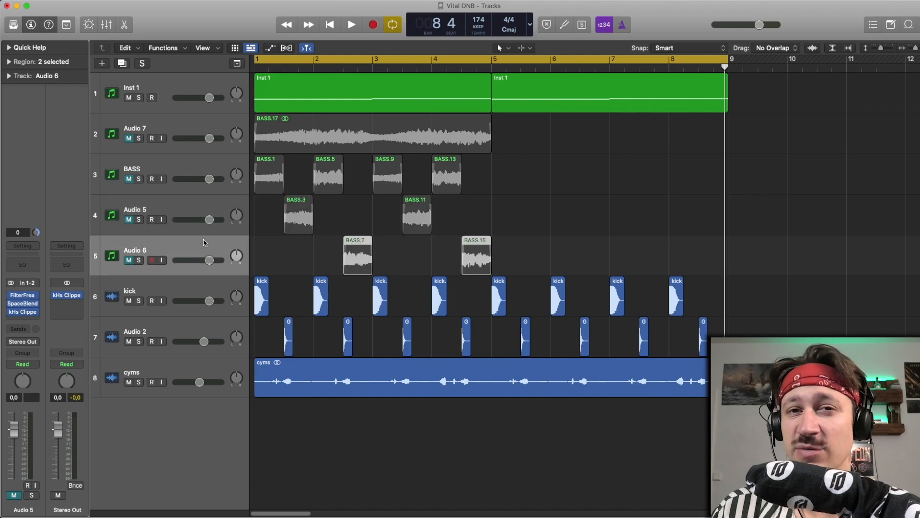
click(188, 204)
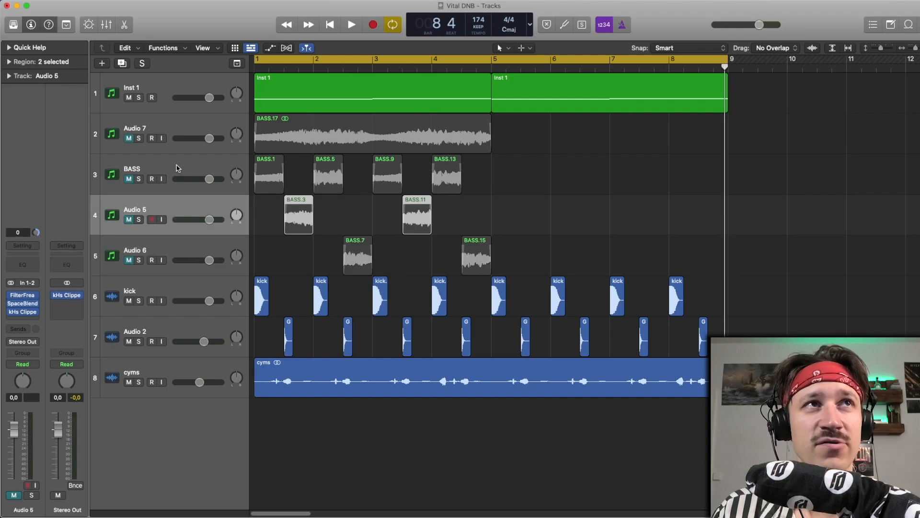
click(177, 167)
click(175, 129)
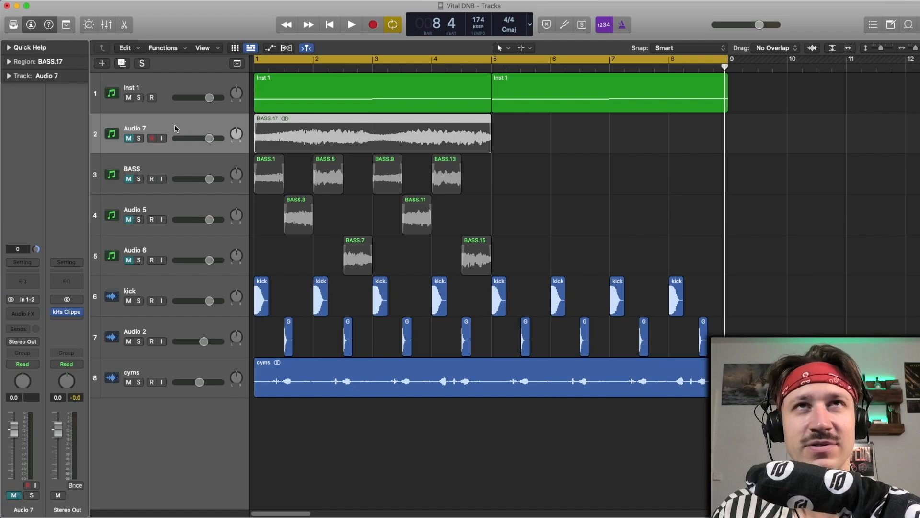
Mute the Inst 1 track, unmute Audio 7 and audition Audio 7 briefly in solo.
click(129, 98)
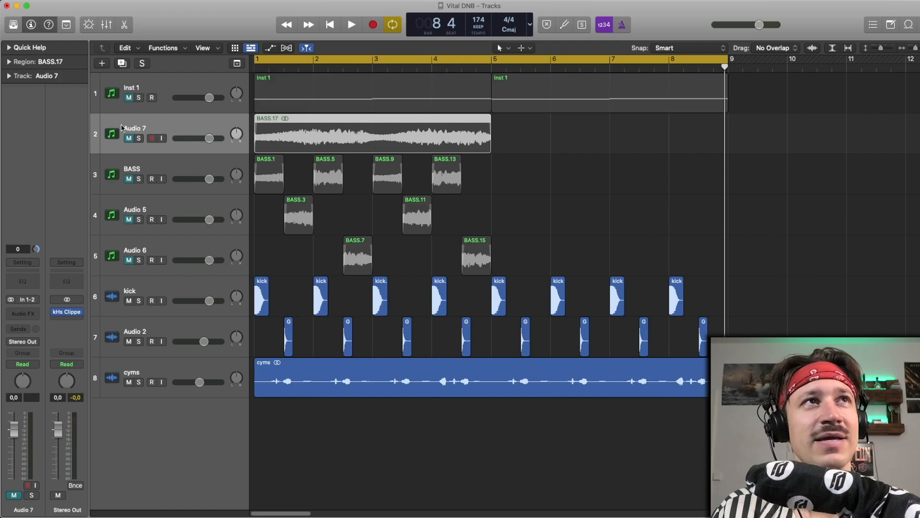
click(128, 139)
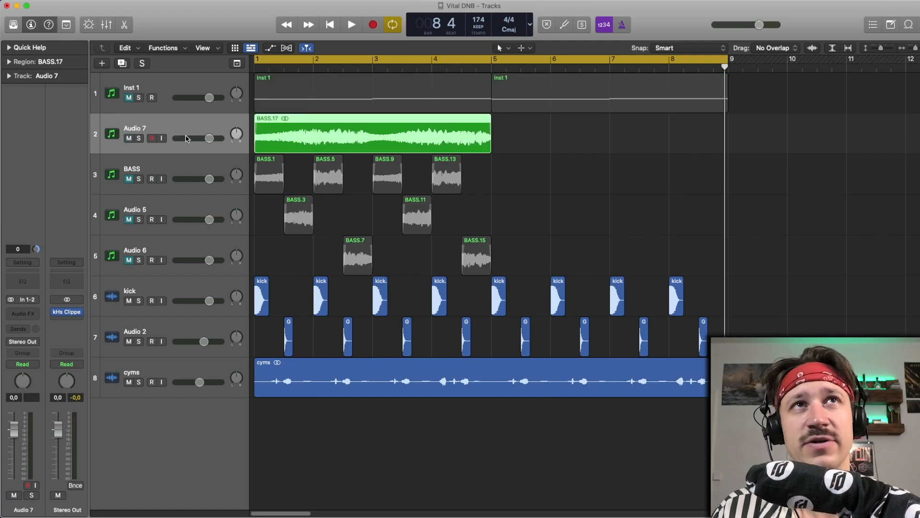
click(138, 138)
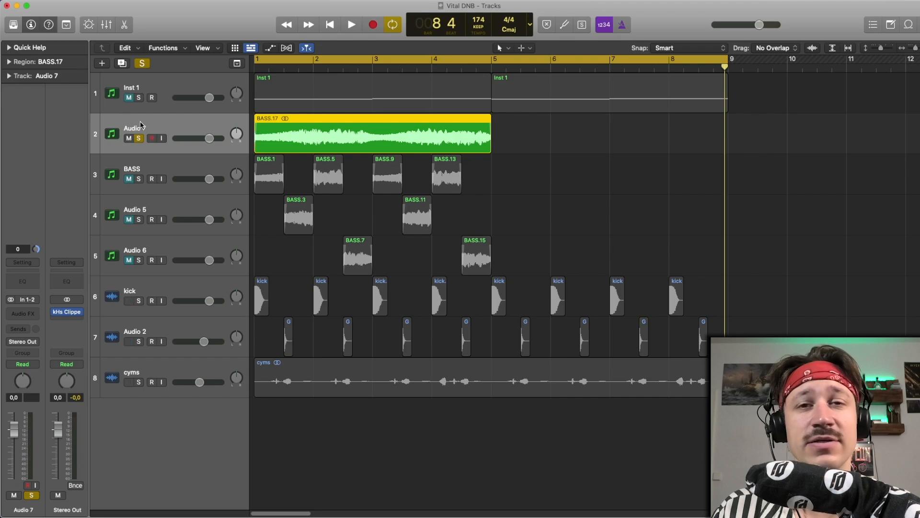
key(space)
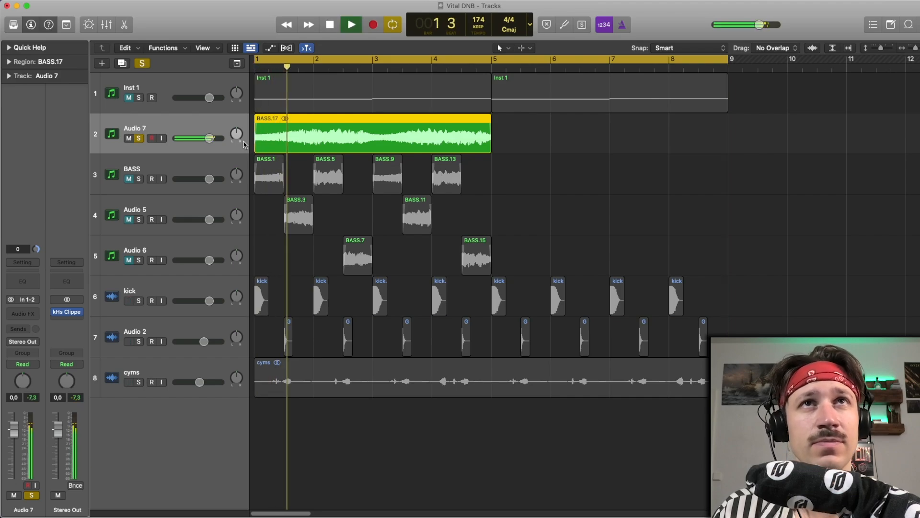
key(space)
key(s)
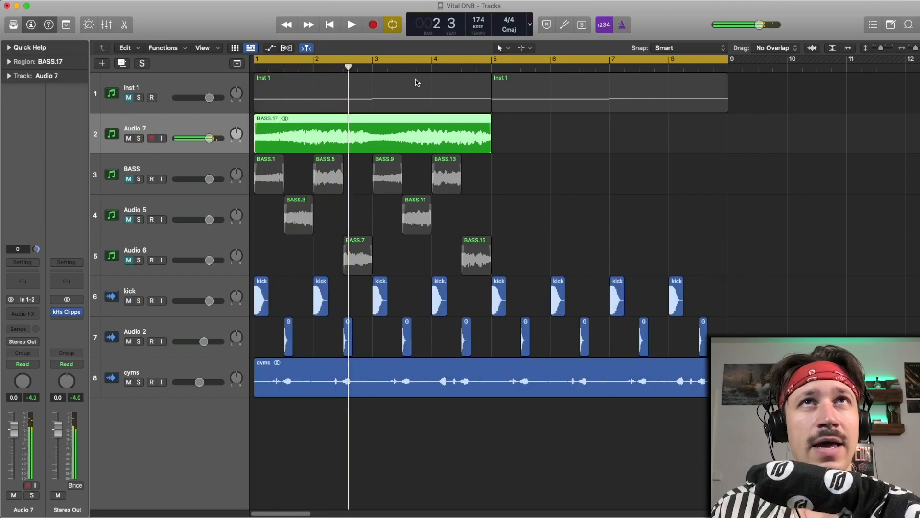
Shorten the cycle range to end at bar 5 and play the bass loop with the drums.
click(458, 62)
drag(493, 63, 252, 62)
drag(521, 203, 454, 251)
drag(489, 220, 399, 241)
click(425, 246)
key(space)
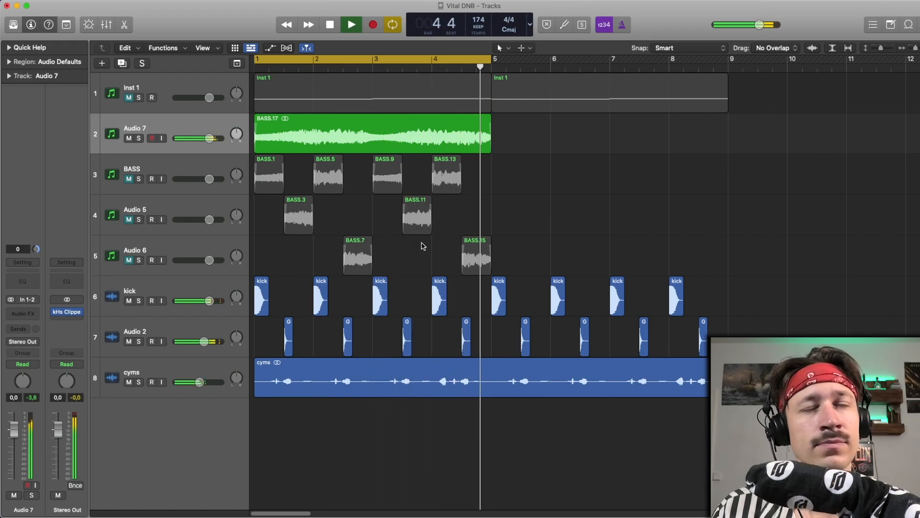
key(space)
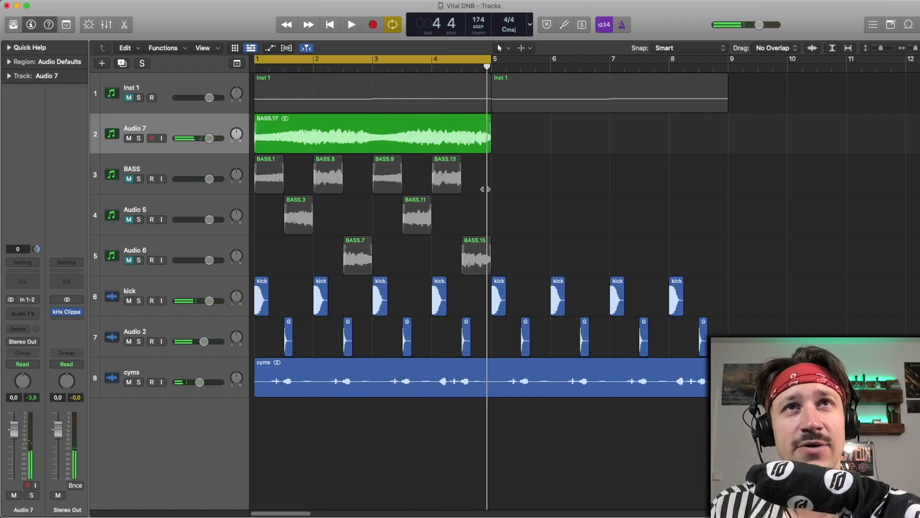
Delete the Audio 7 and Inst 1 tracks together with their regions.
drag(459, 187, 272, 194)
click(168, 136)
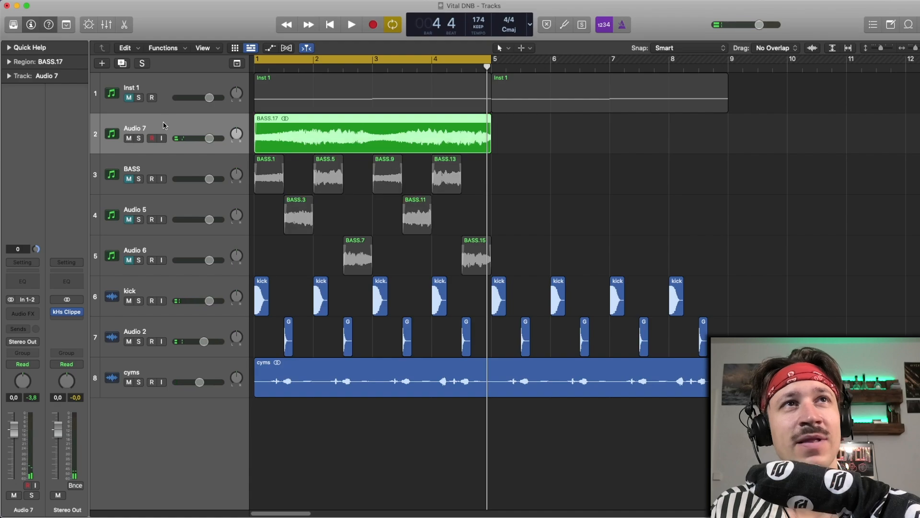
key(Delete)
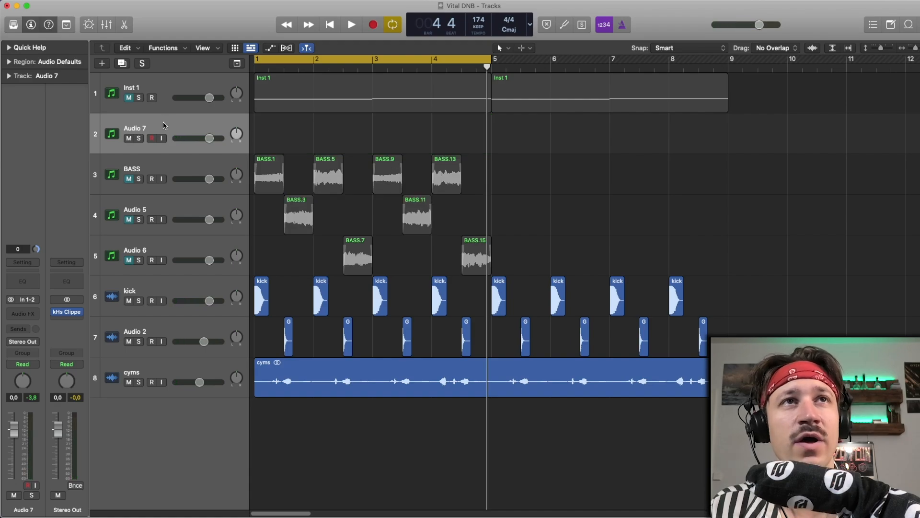
key(super+BackSpace)
click(172, 84)
key(super+BackSpace)
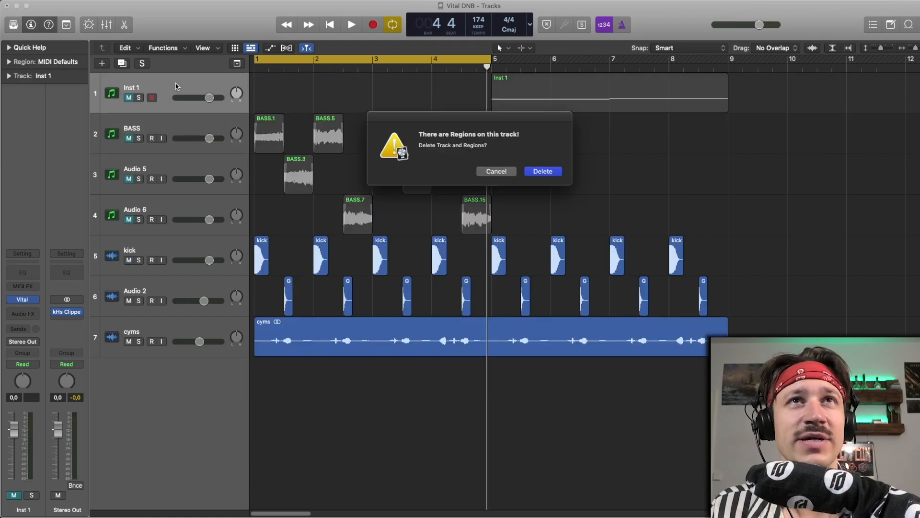
key(Return)
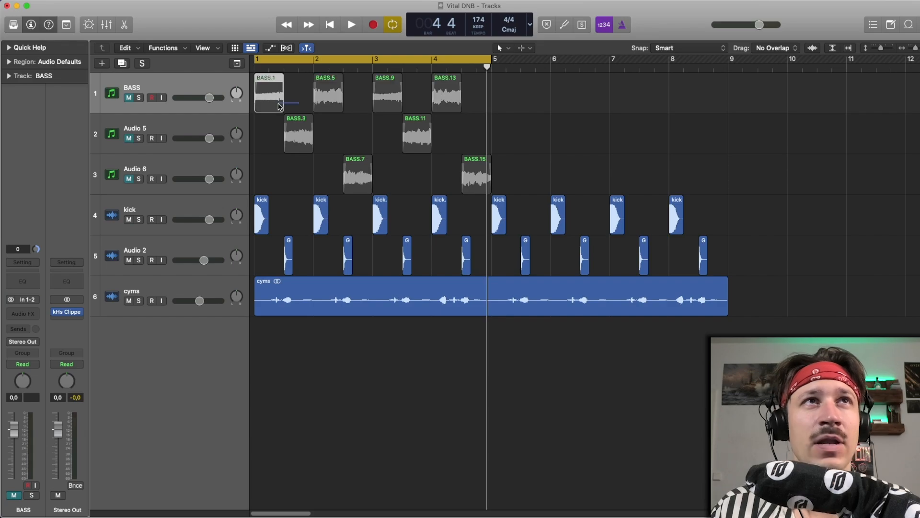
Unmute the BASS track and audition it in solo.
click(270, 194)
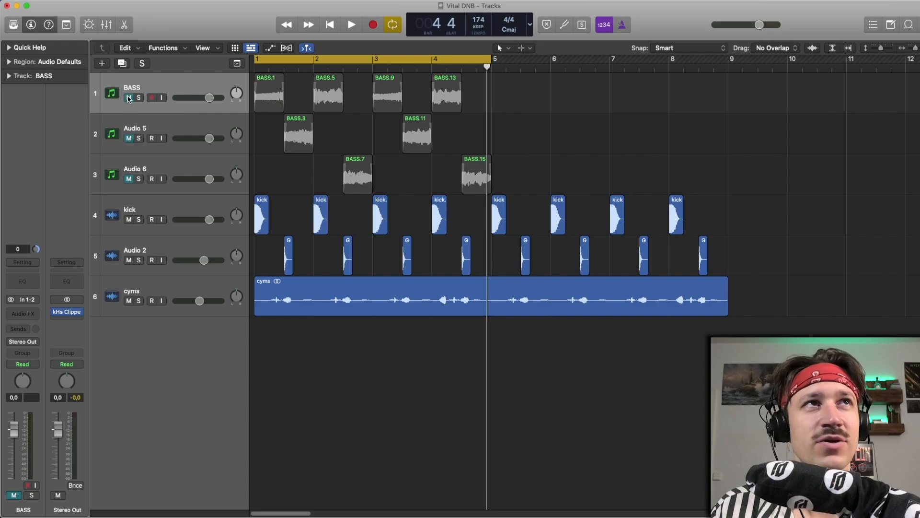
click(128, 99)
click(140, 98)
key(space)
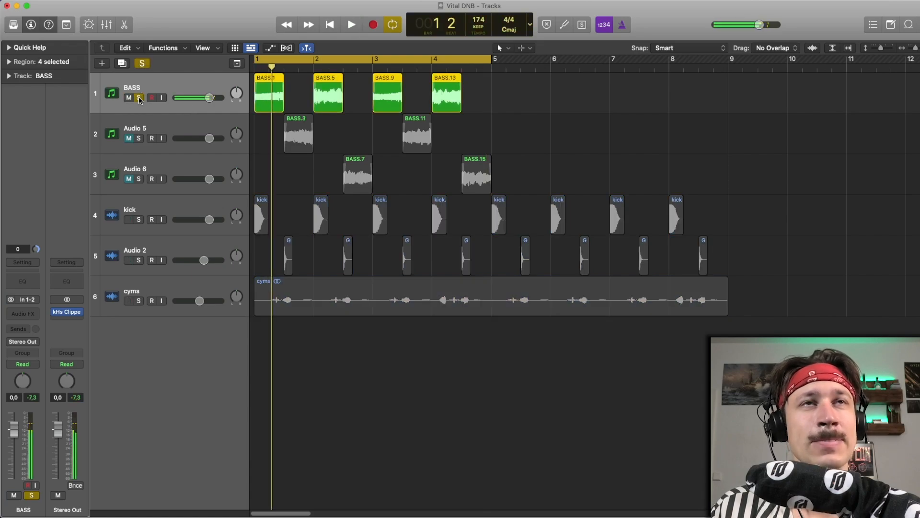
click(277, 135)
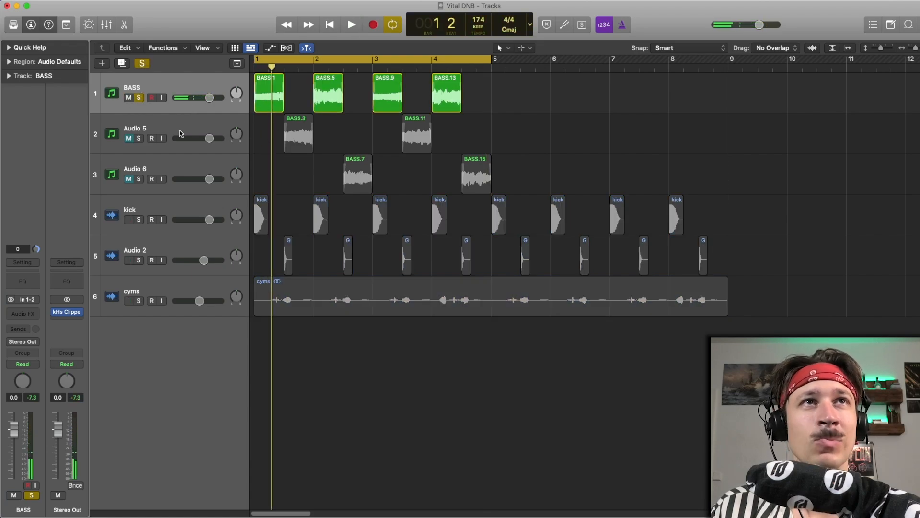
Switch the solo from the BASS track to Audio 5.
click(153, 125)
click(139, 138)
click(139, 98)
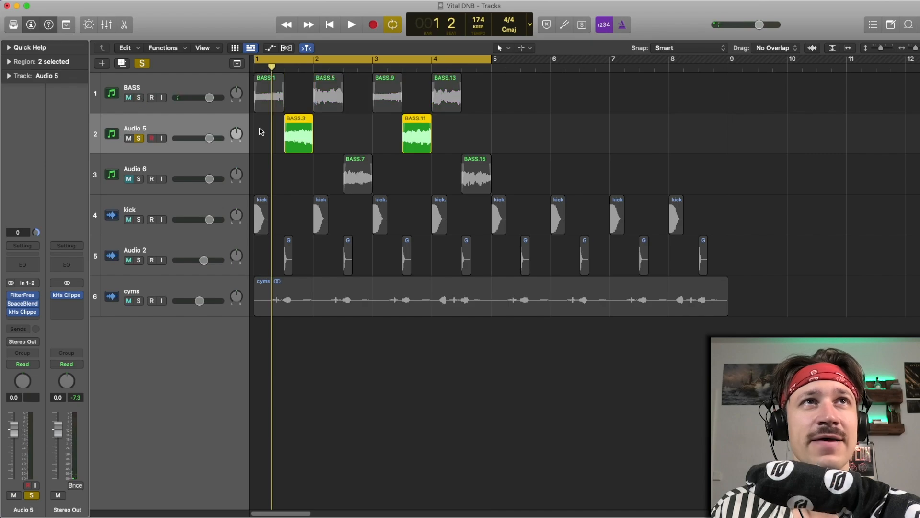
click(301, 135)
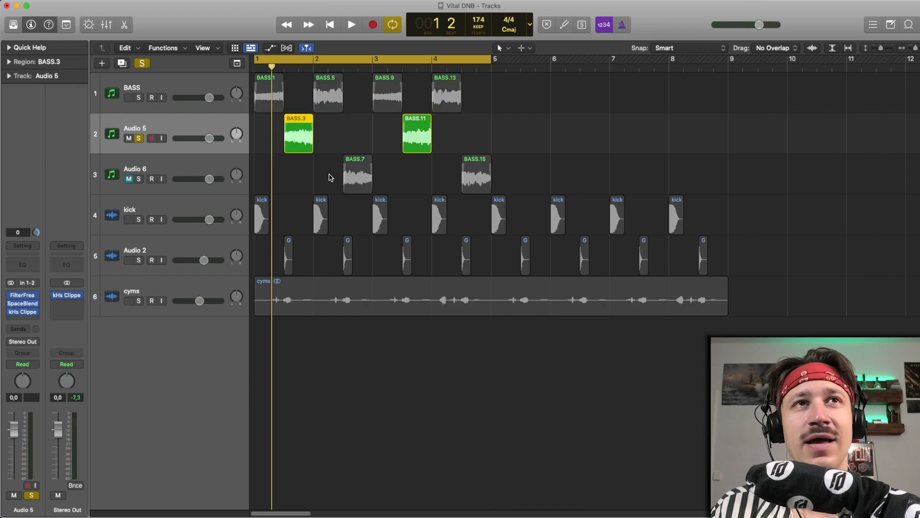
click(330, 103)
drag(329, 100, 328, 102)
drag(330, 140, 328, 102)
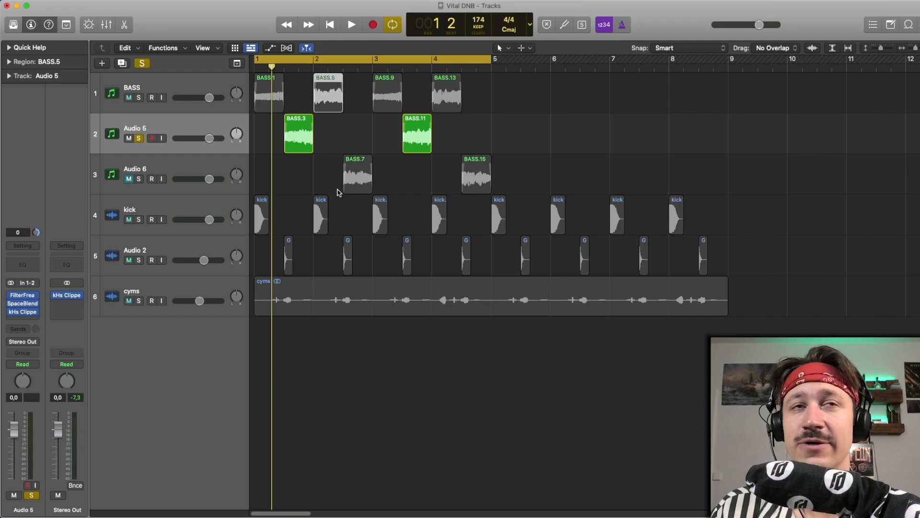
drag(327, 183, 364, 188)
drag(362, 217, 365, 184)
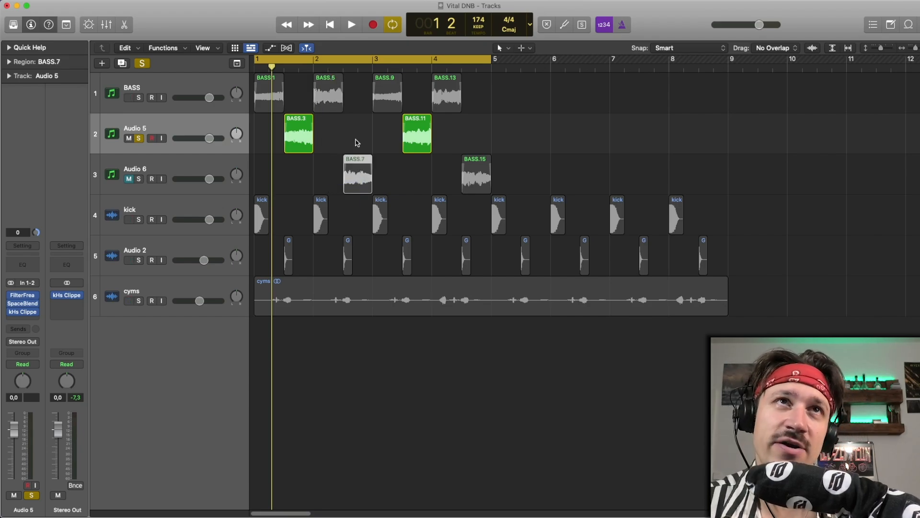
click(336, 141)
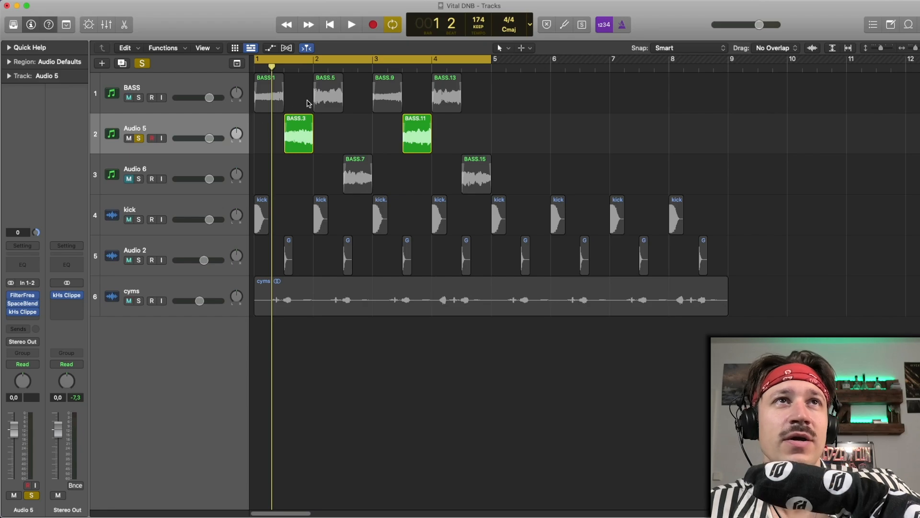
drag(285, 98, 370, 86)
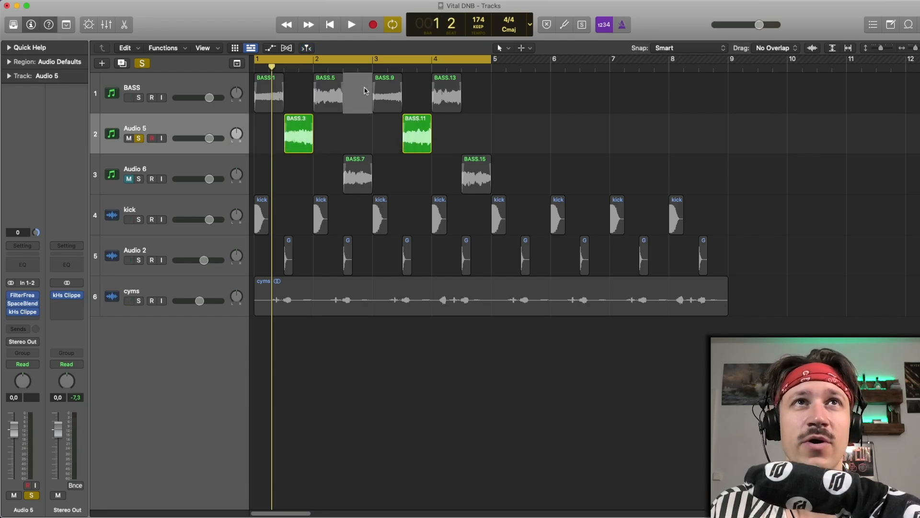
click(363, 91)
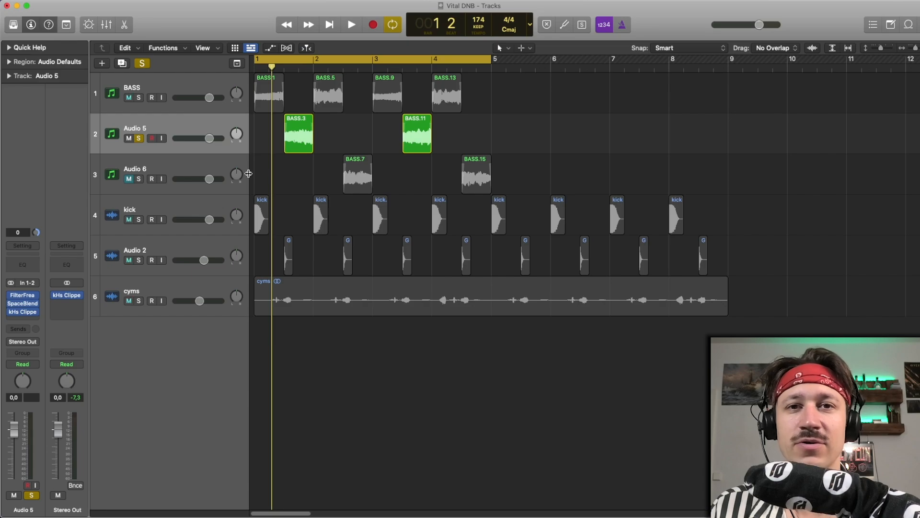
Clear the solo on Audio 5 and Audio 6, unmute both tracks and play the full loop.
click(139, 179)
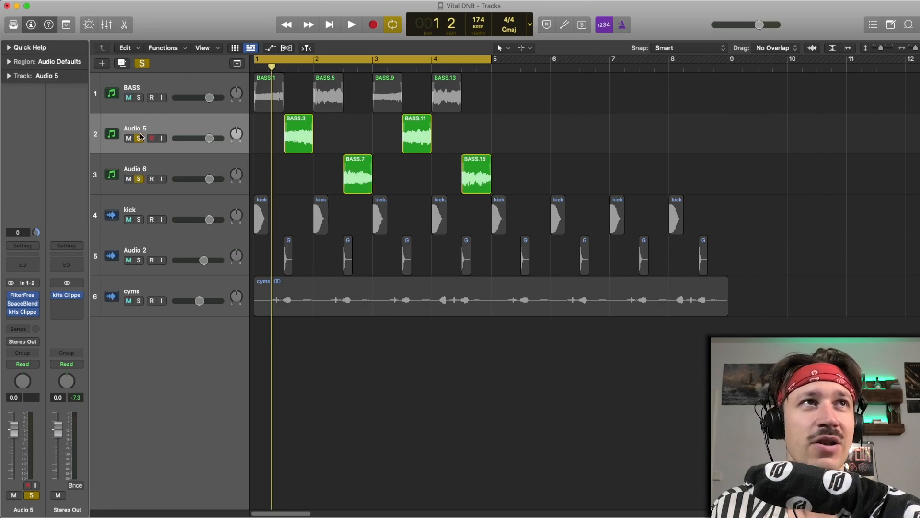
click(139, 138)
click(139, 178)
drag(129, 138, 134, 168)
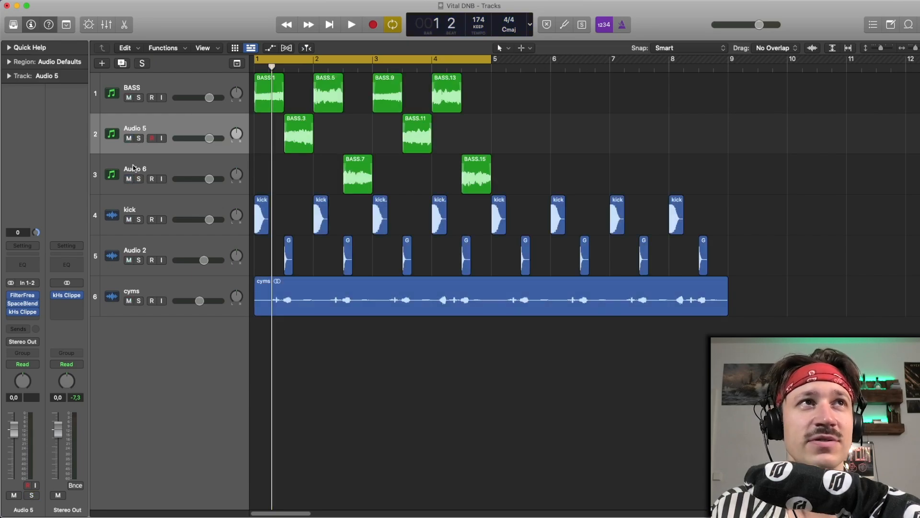
click(186, 160)
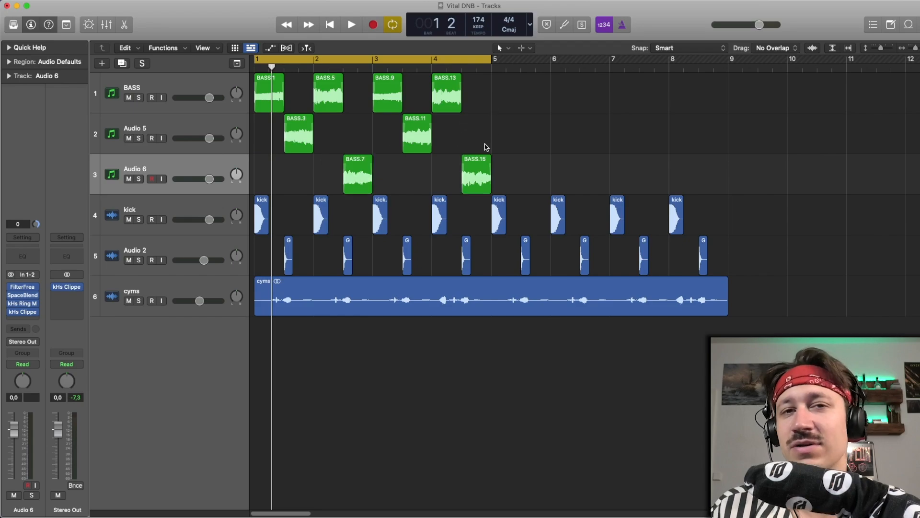
key(space)
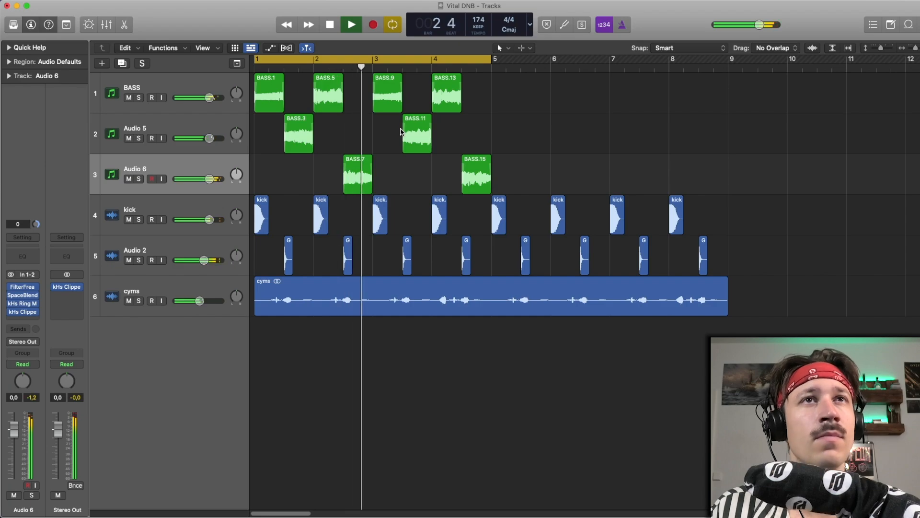
key(space)
Mute Audio 5 and Audio 6, and audition the BASS.1 region extended to bar 5 over the drums.
click(128, 139)
click(128, 179)
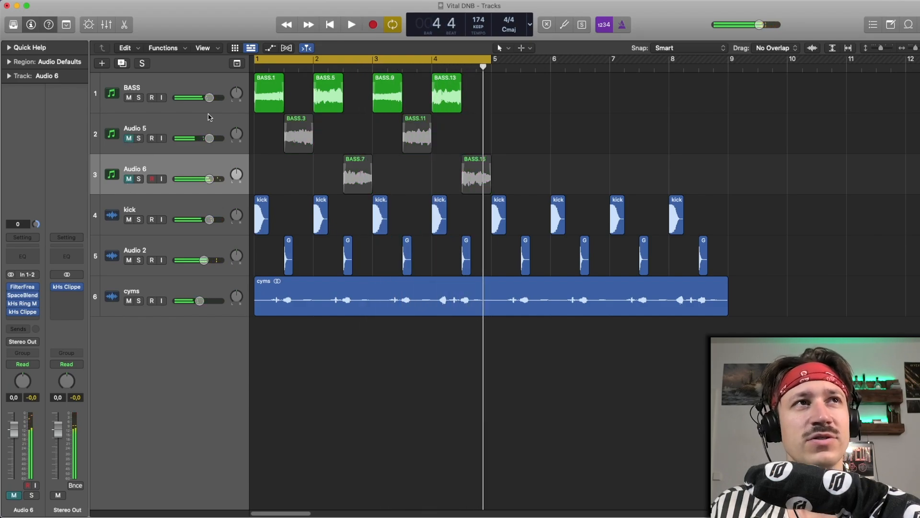
click(282, 106)
drag(281, 106, 489, 92)
key(space)
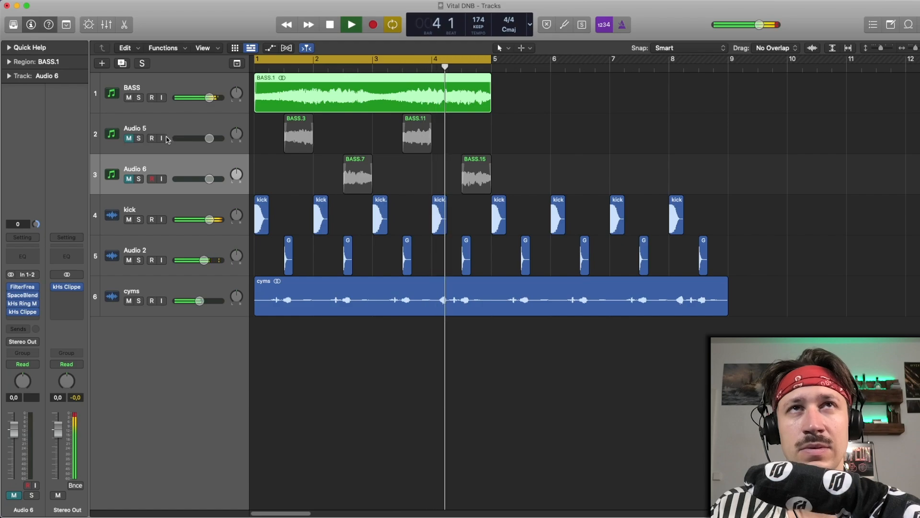
key(space)
Undo the BASS.1 extension, unmute Audio 5 and Audio 6, and replay the alternating bass pattern.
key(super+z)
click(129, 138)
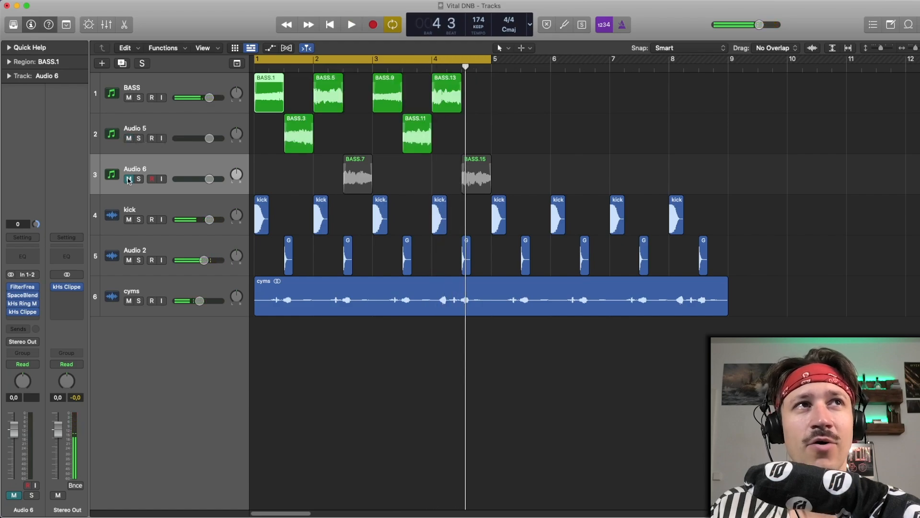
click(128, 179)
key(space)
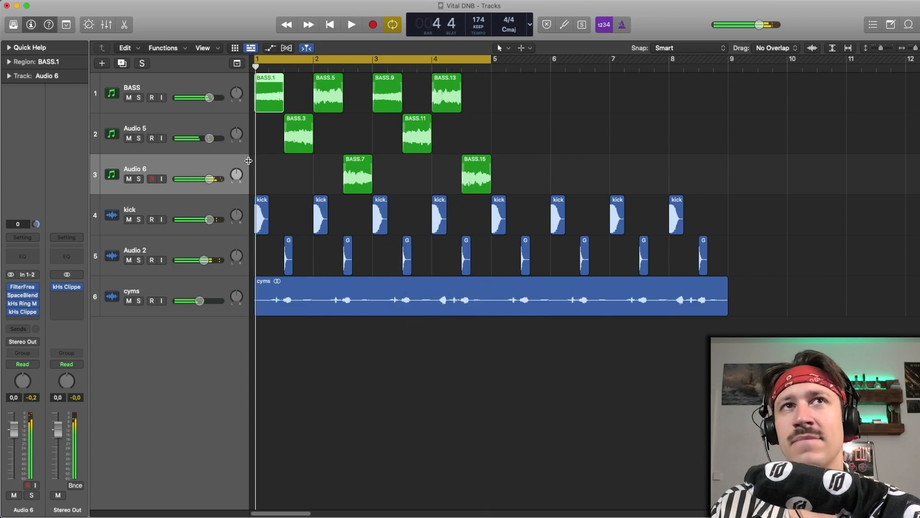
key(space)
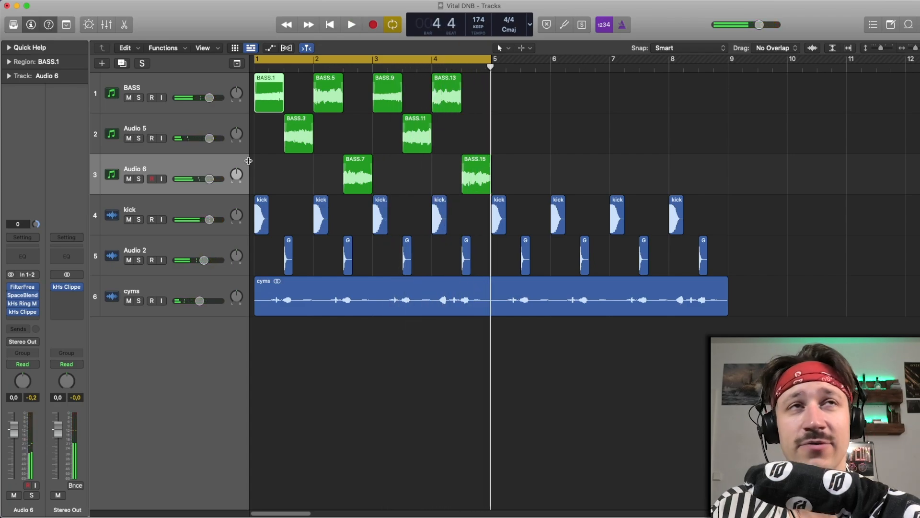
Select the Audio 5 track and set the cycle range over its BASS.3 region.
click(271, 130)
click(190, 139)
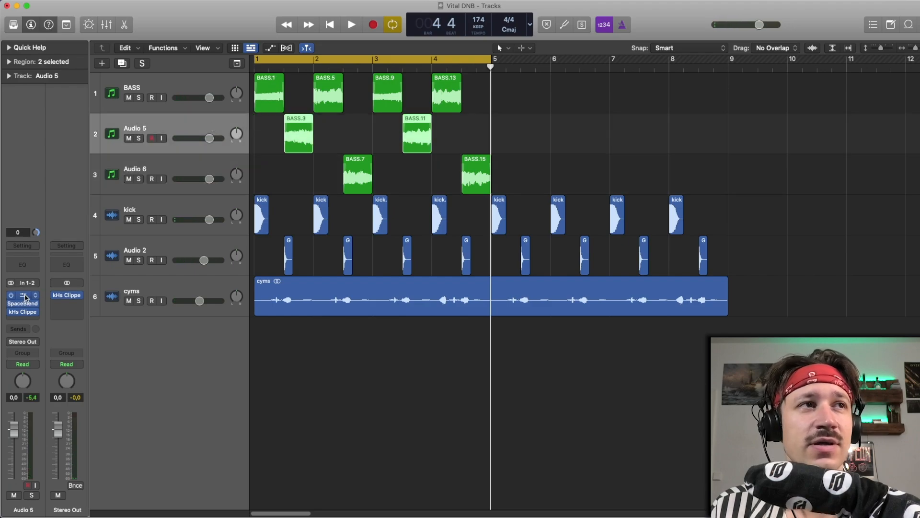
drag(289, 64, 313, 64)
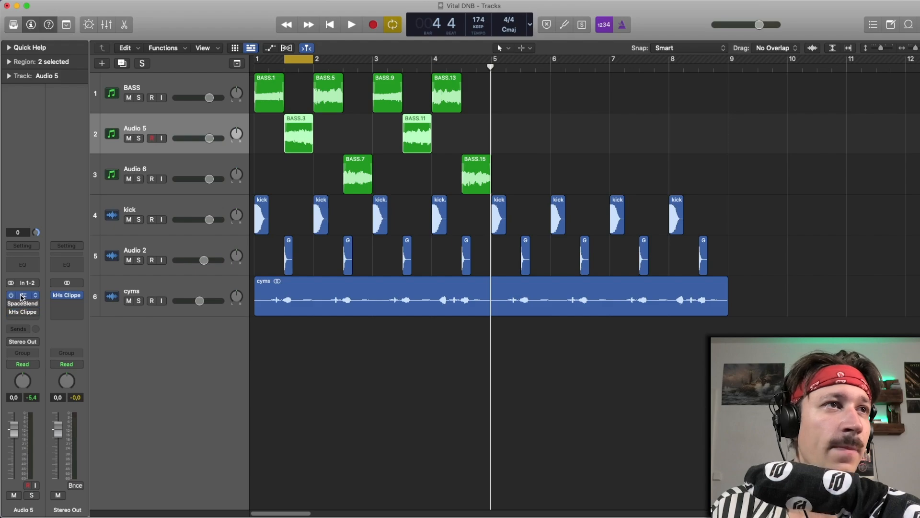
Open FilterFreak on Audio 5 and look through its Sweeps and Guitar presets.
drag(531, 135, 334, 128)
click(202, 168)
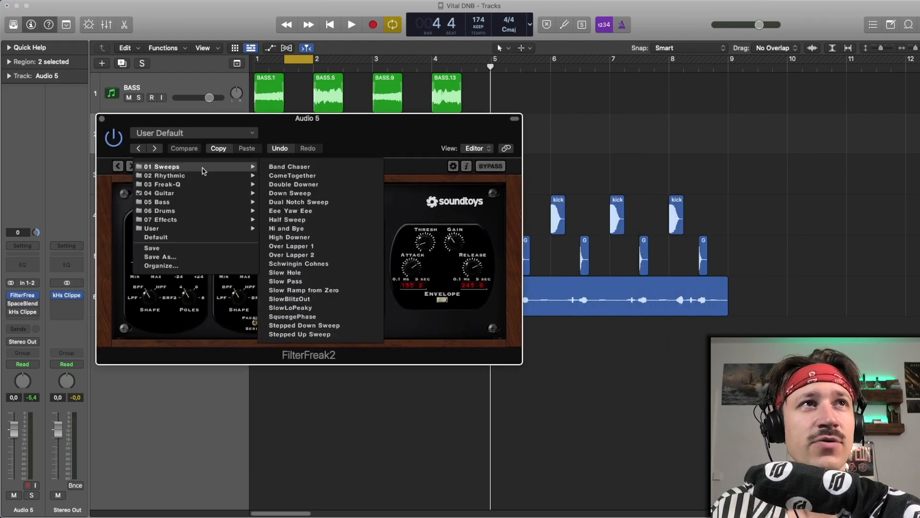
mouse_move(200, 193)
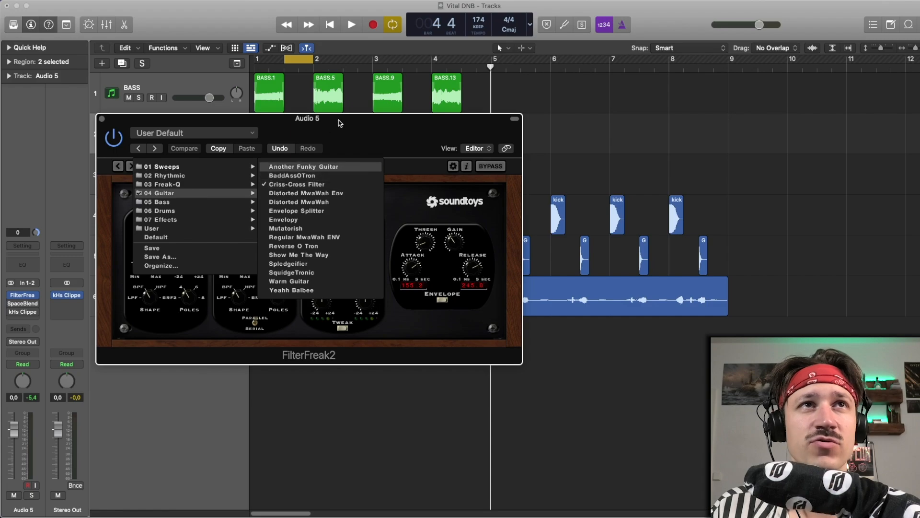
click(411, 184)
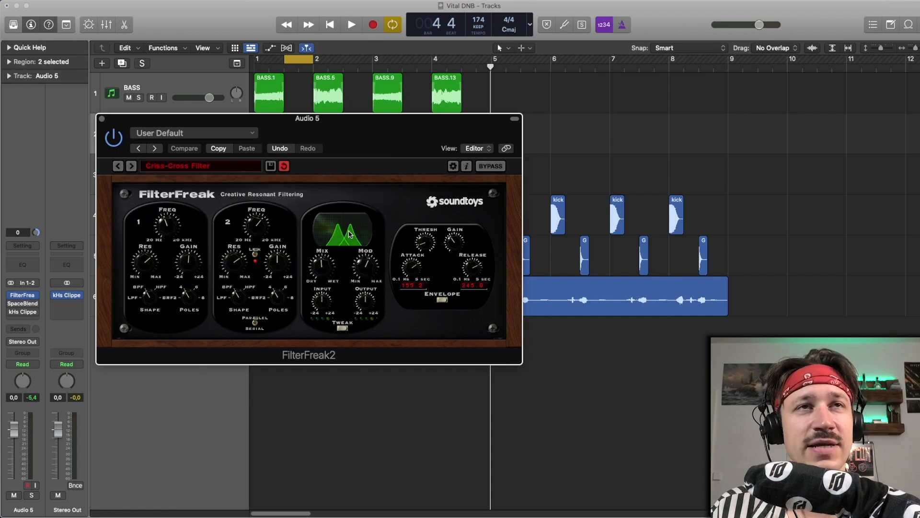
Solo Audio 5 and adjust FilterFreak's Mix amount while auditioning the BASS.3 loop.
key(space)
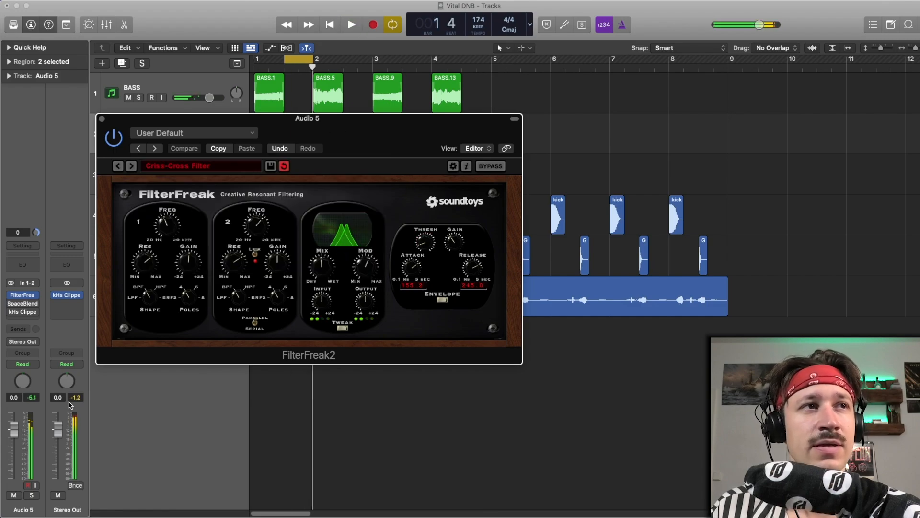
click(31, 495)
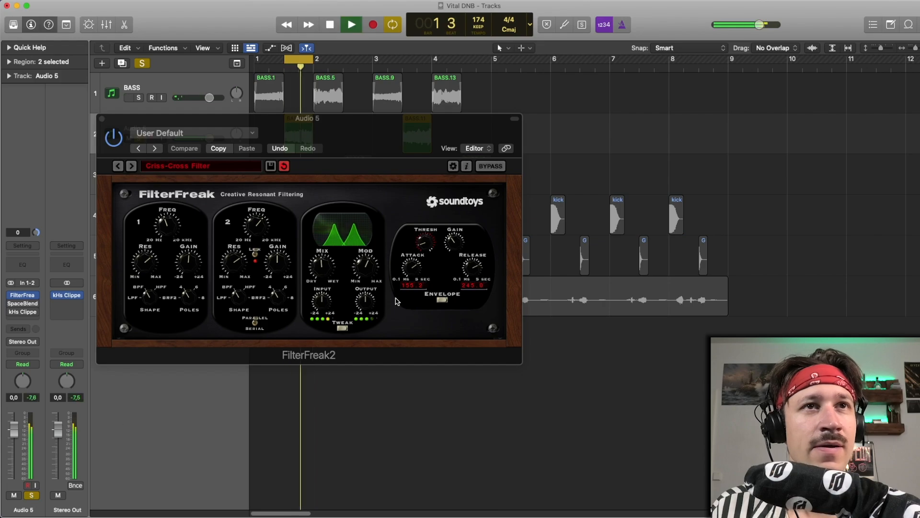
click(316, 270)
mouse_move(326, 260)
mouse_down()
mouse_move(336, 224)
mouse_move(335, 257)
mouse_up()
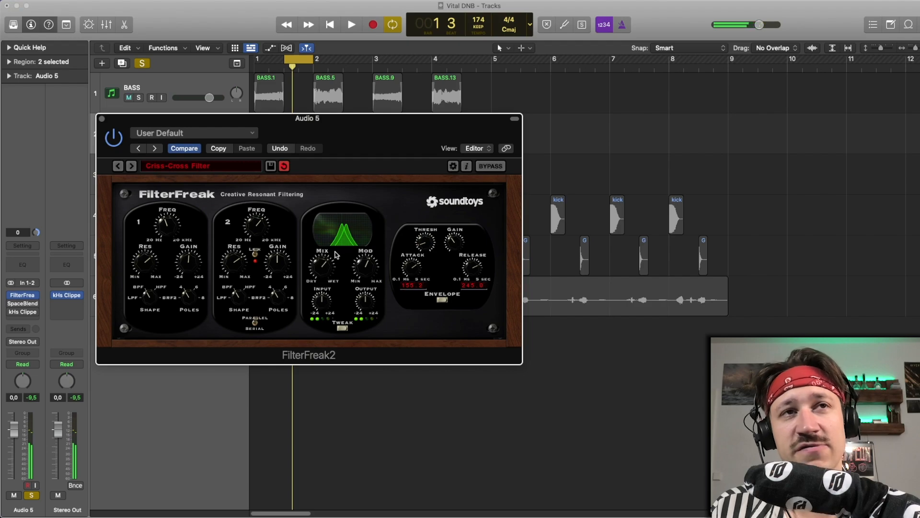
key(space)
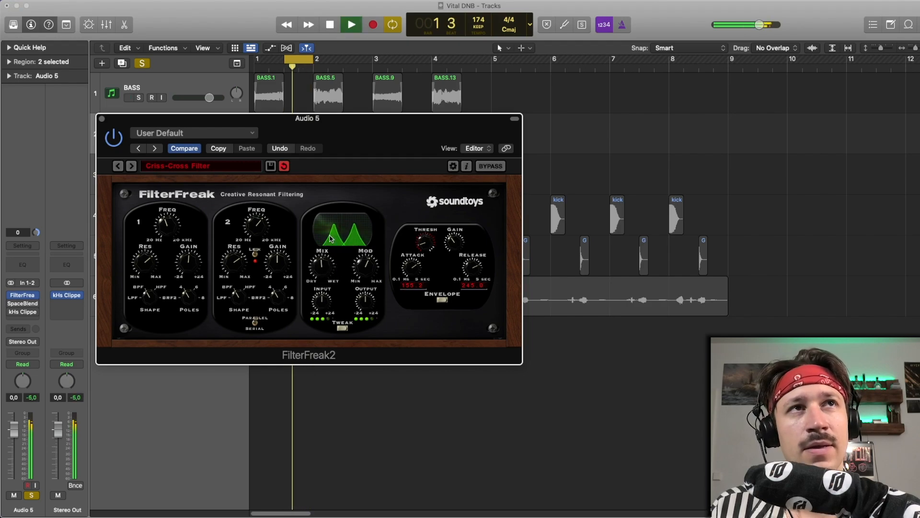
key(space)
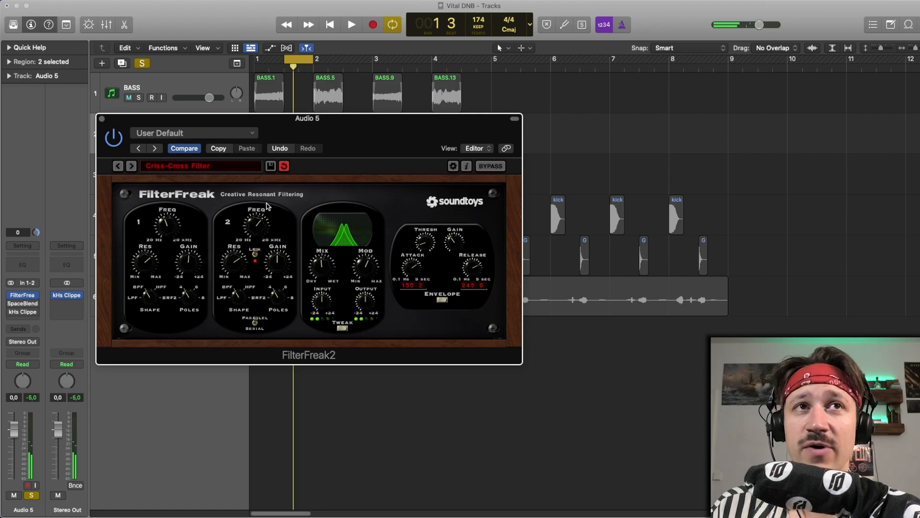
key(space)
key(space)
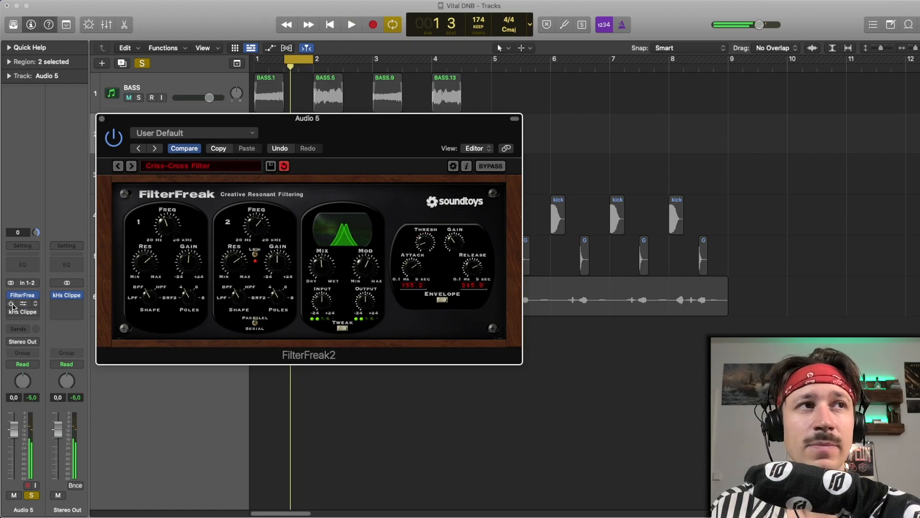
Re-enable SpaceBlender on Audio 5 and open its settings.
click(13, 307)
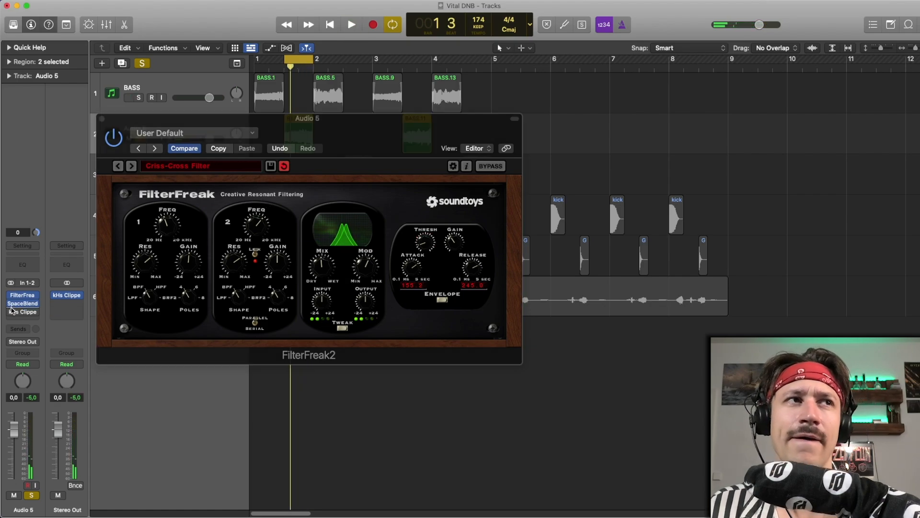
mouse_move(22, 307)
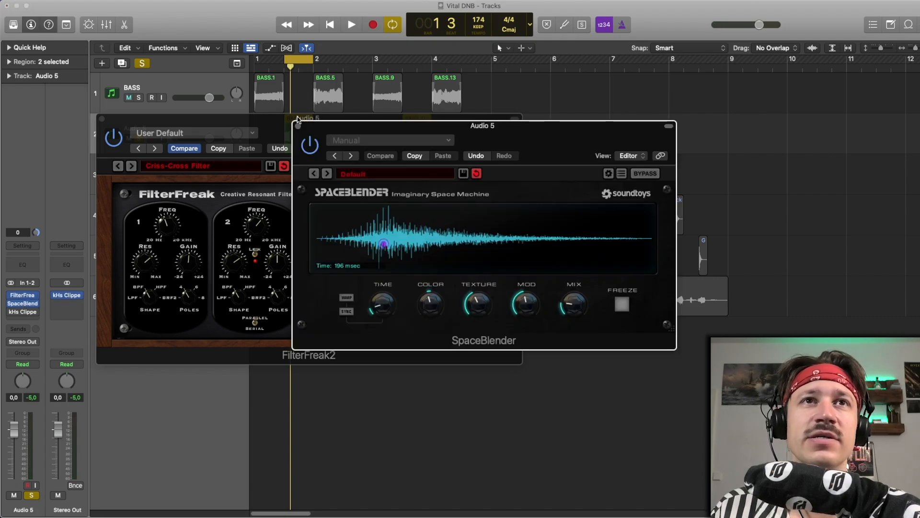
drag(365, 123, 336, 125)
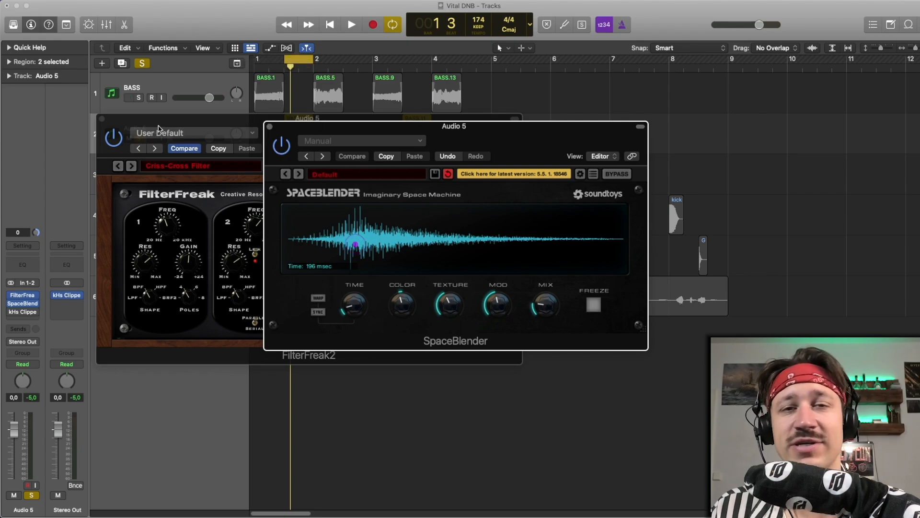
Raise SpaceBlender's Mix slightly, audition the soloed Audio 5 loop, and close both plug-in windows.
key(space)
drag(547, 304, 559, 290)
key(space)
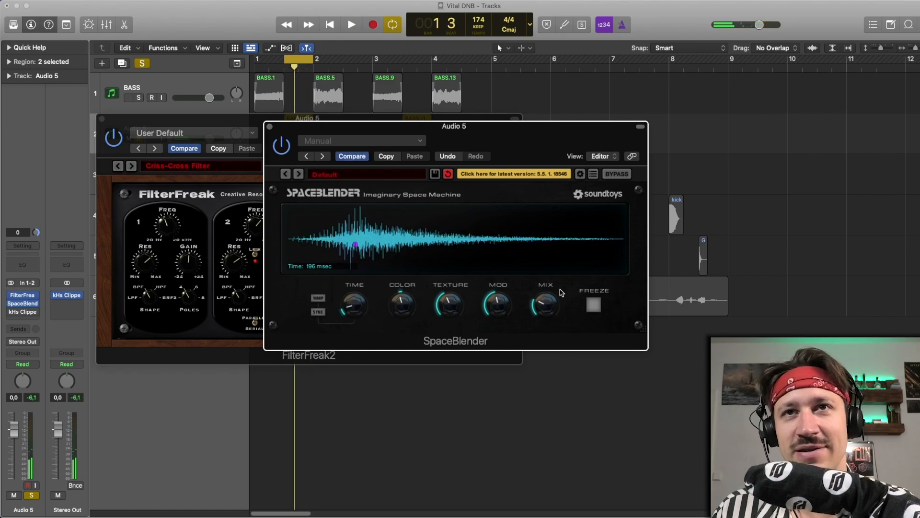
drag(483, 128, 463, 126)
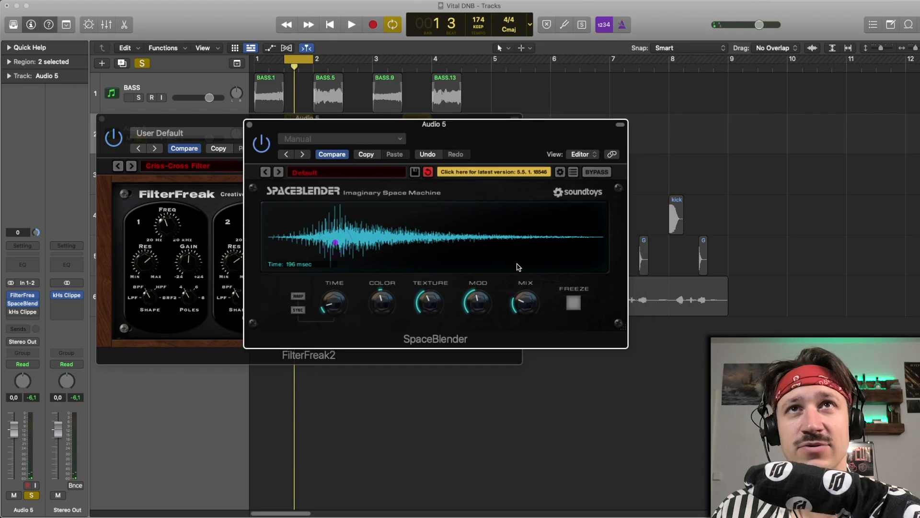
key(space)
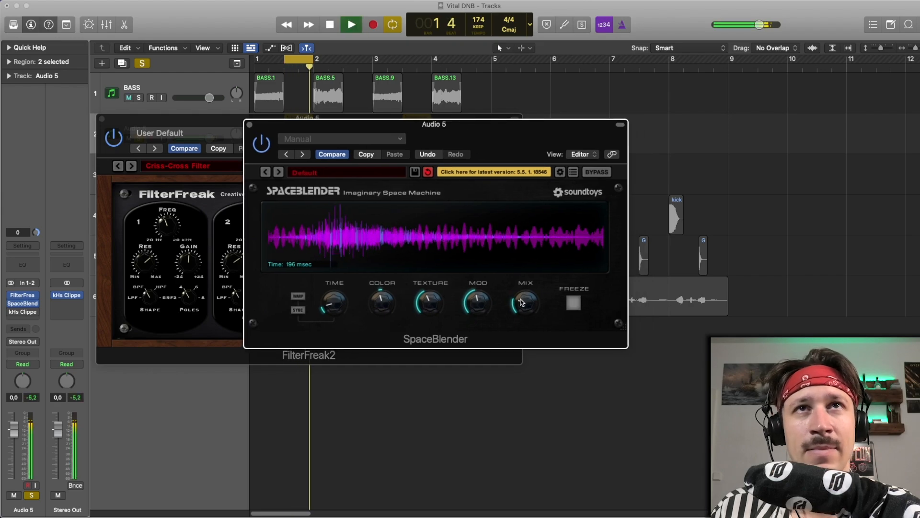
key(space)
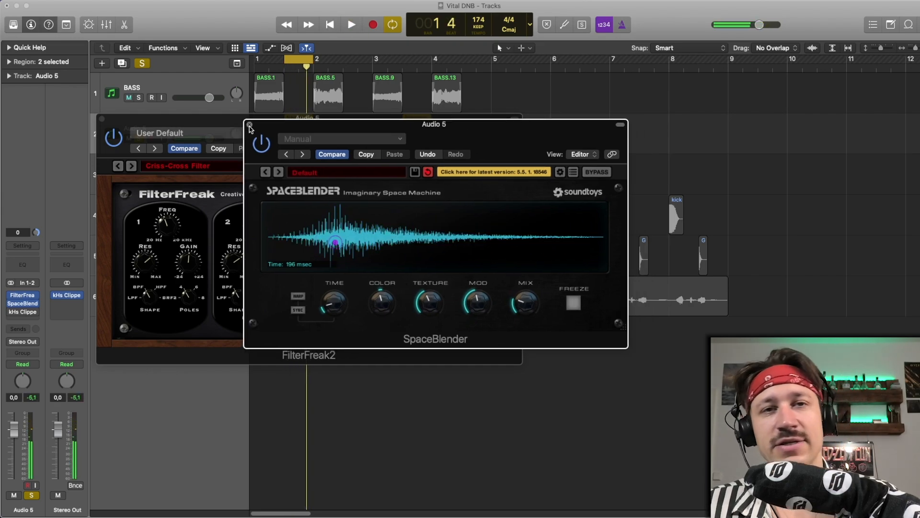
click(249, 124)
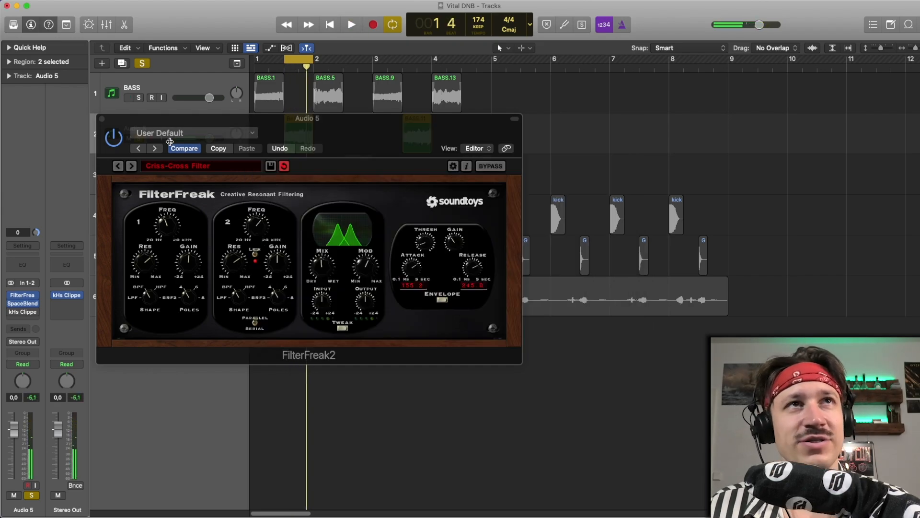
click(101, 119)
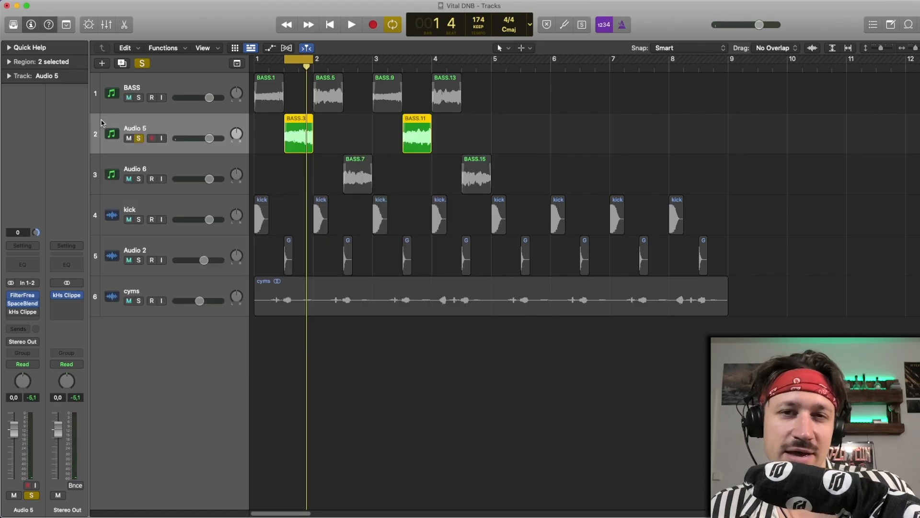
Set the cycle range over the BASS.7 region, solo Audio 6 and audition it.
drag(348, 58, 367, 64)
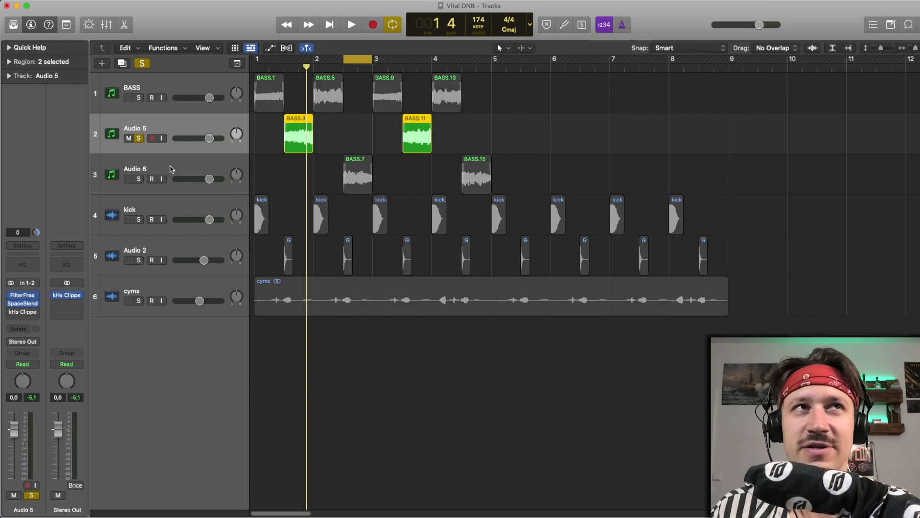
click(139, 179)
click(212, 164)
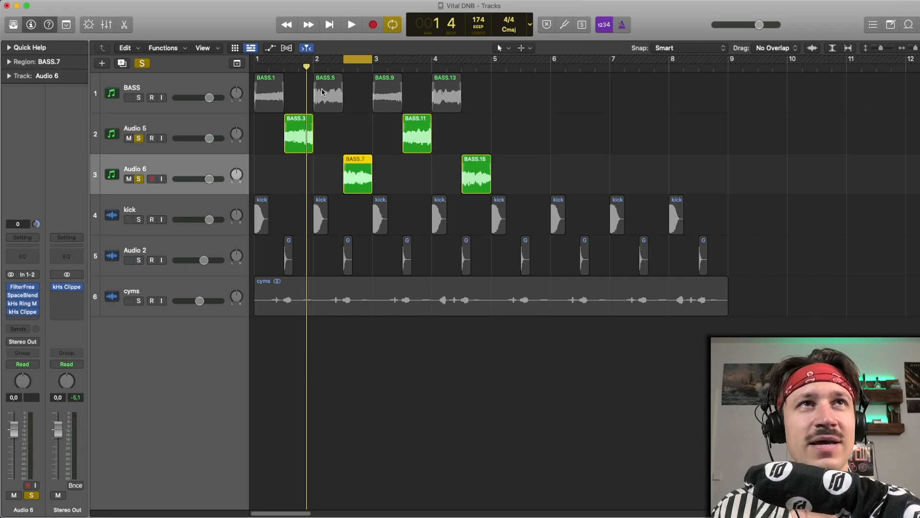
click(356, 159)
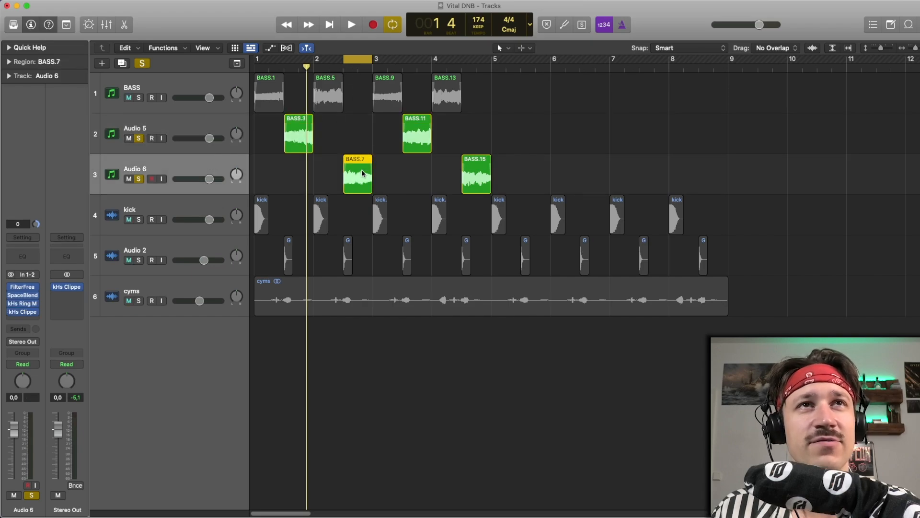
key(space)
key(space)
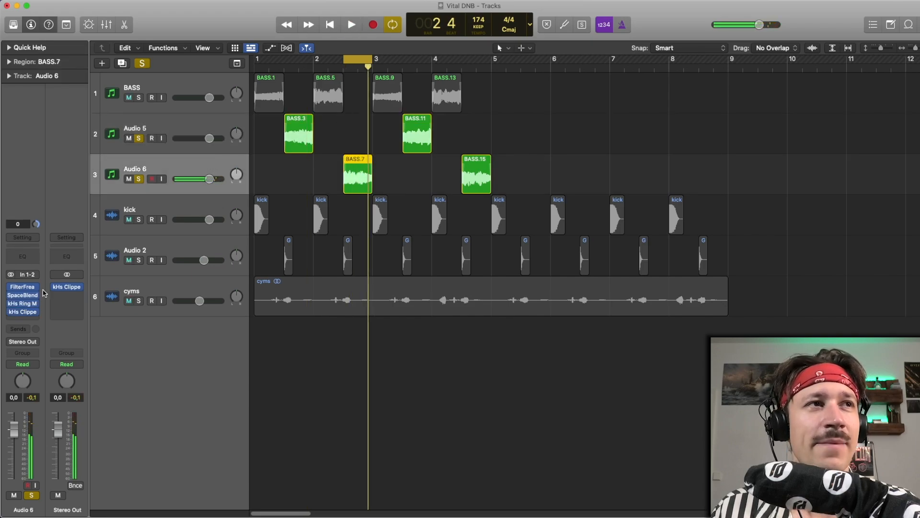
Bypass SpaceBlender and kHs Ring Mod on Audio 6 and open its FilterFreak during playback.
mouse_move(26, 288)
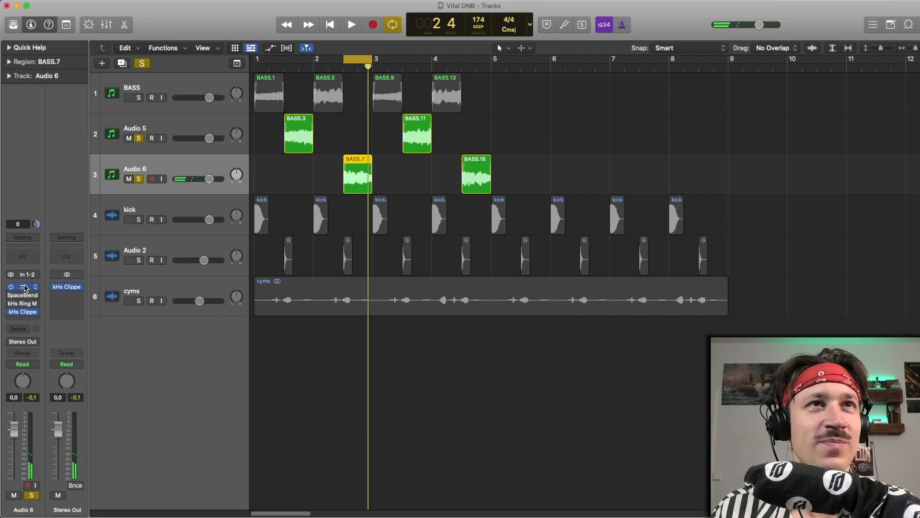
key(space)
key(space)
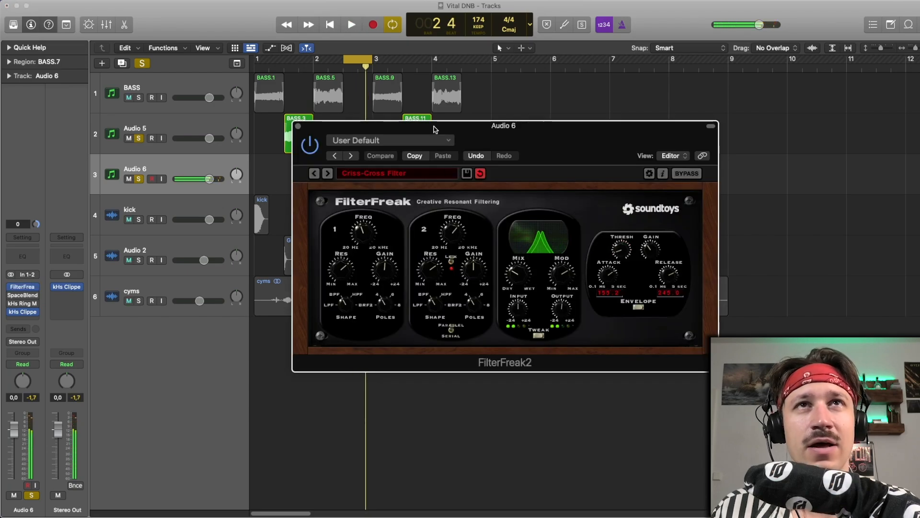
drag(434, 128, 417, 125)
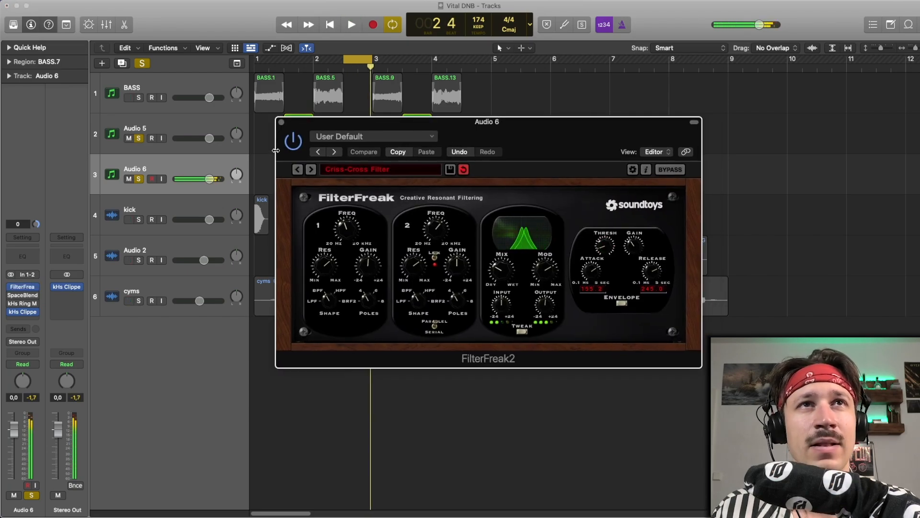
Compare the channel strips of Audio 5 and Audio 6, and replay the filtered BASS.7 loop.
click(169, 131)
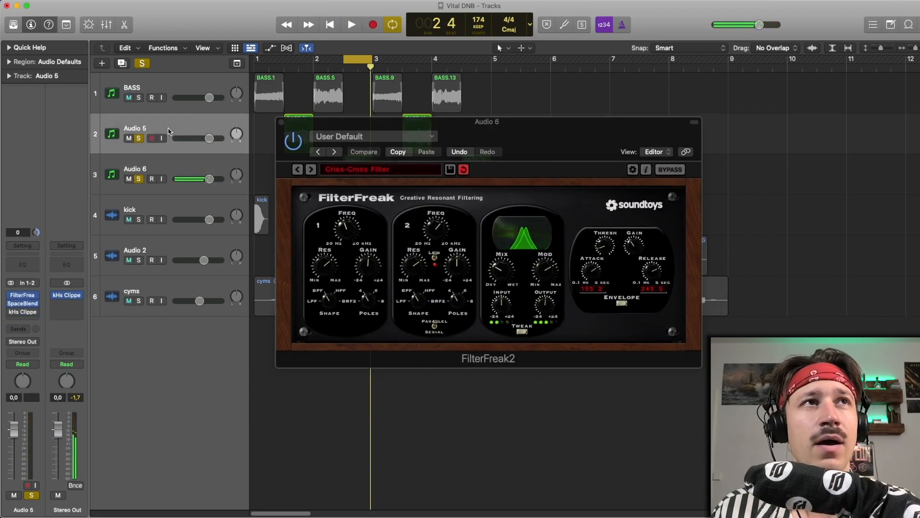
click(165, 165)
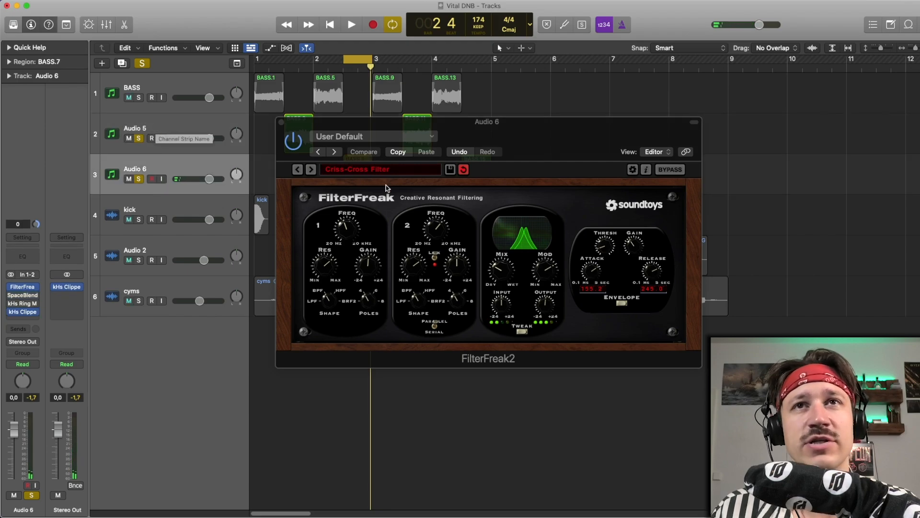
key(space)
key(space)
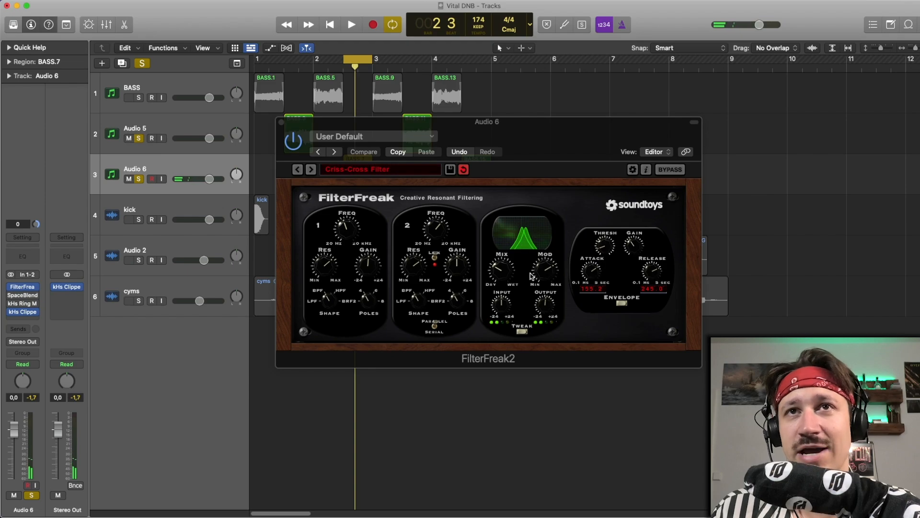
Try a lower Mod and a higher Mix amount in Audio 6's FilterFreak while auditioning the loop.
key(space)
drag(540, 273, 540, 288)
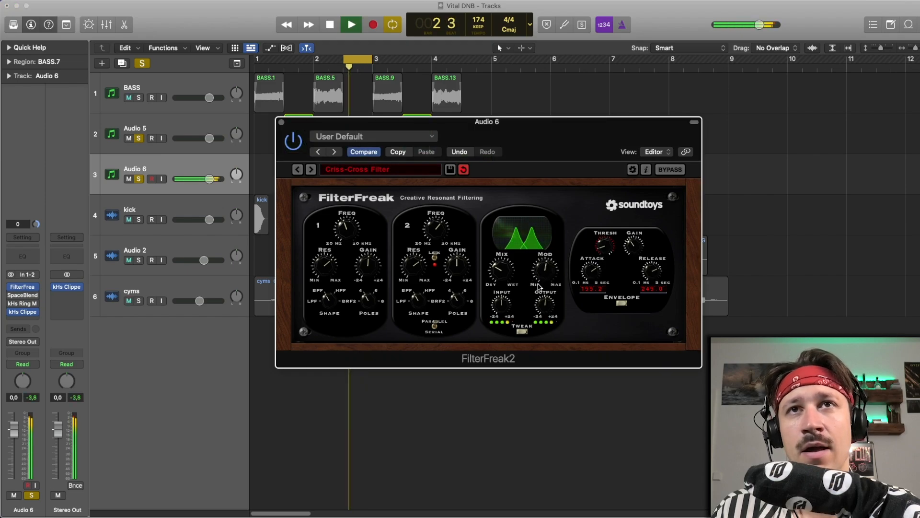
key(space)
key(space)
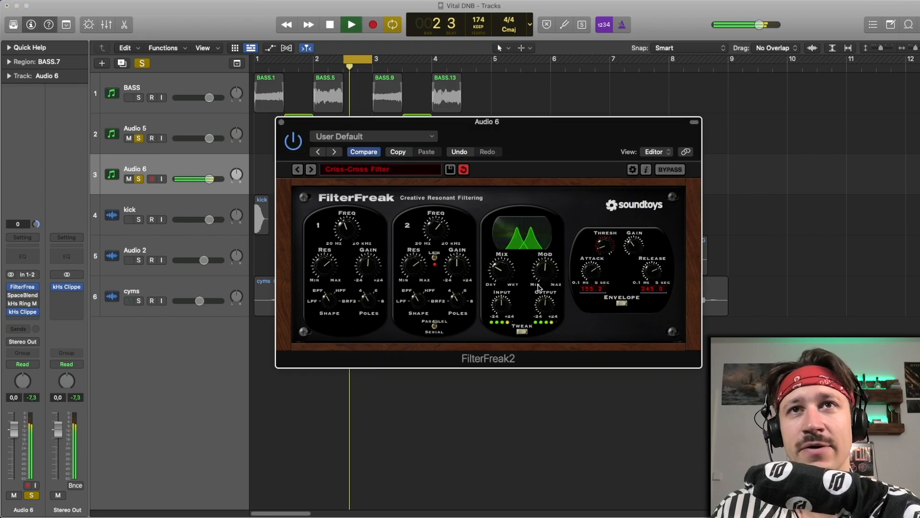
key(space)
key(space)
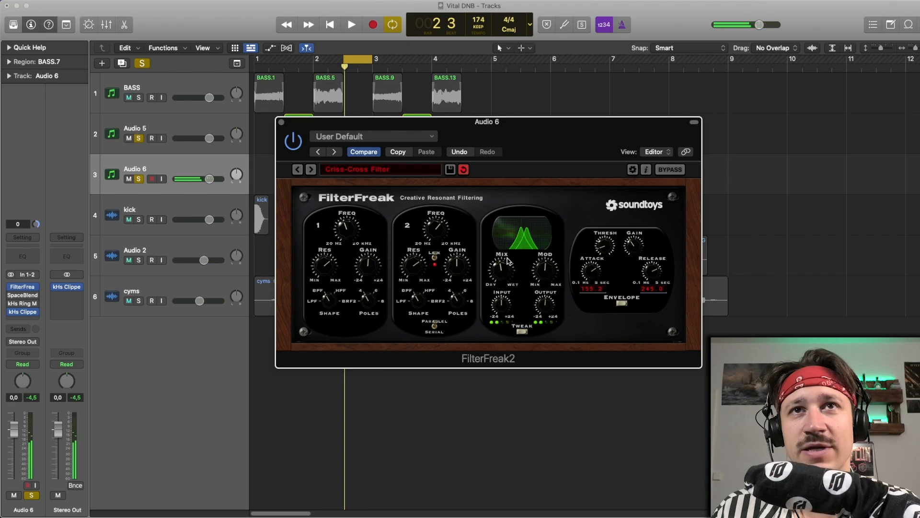
key(space)
Revert Audio 6's FilterFreak to its stored Criss-Cross Filter settings and replay the BASS.7 loop.
click(364, 152)
click(367, 151)
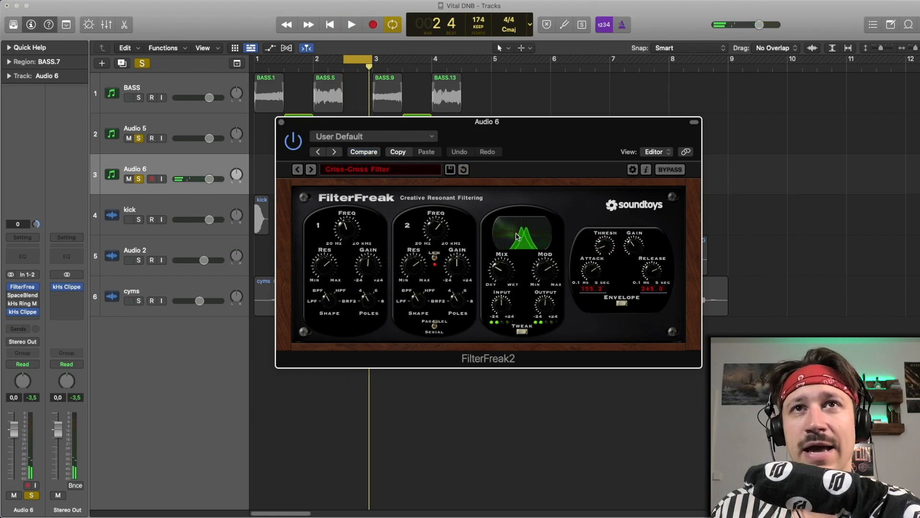
key(space)
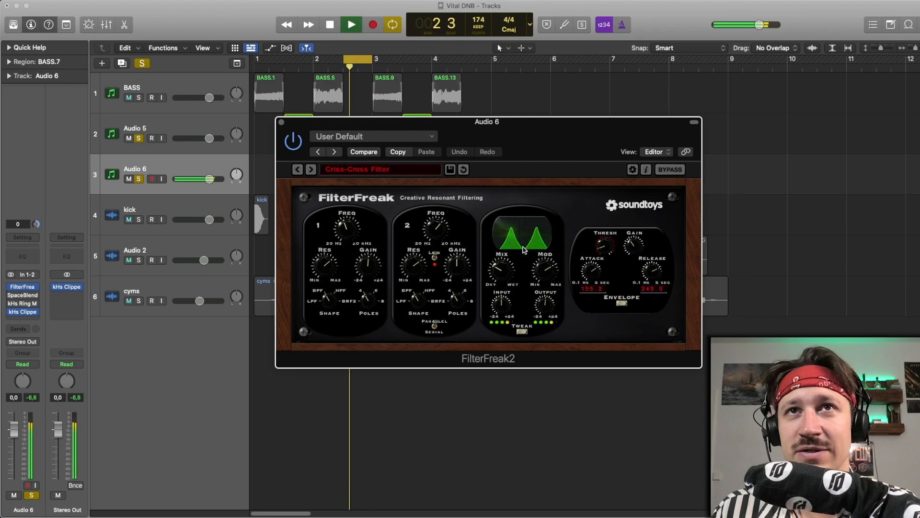
Audition Audio 6's filtered BASS.7 loop and close the FilterFreak window.
key(space)
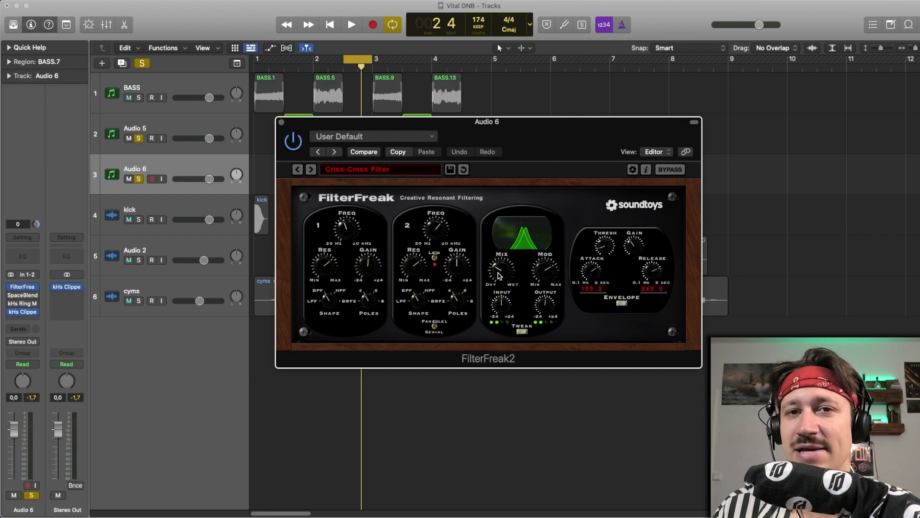
key(space)
key(space)
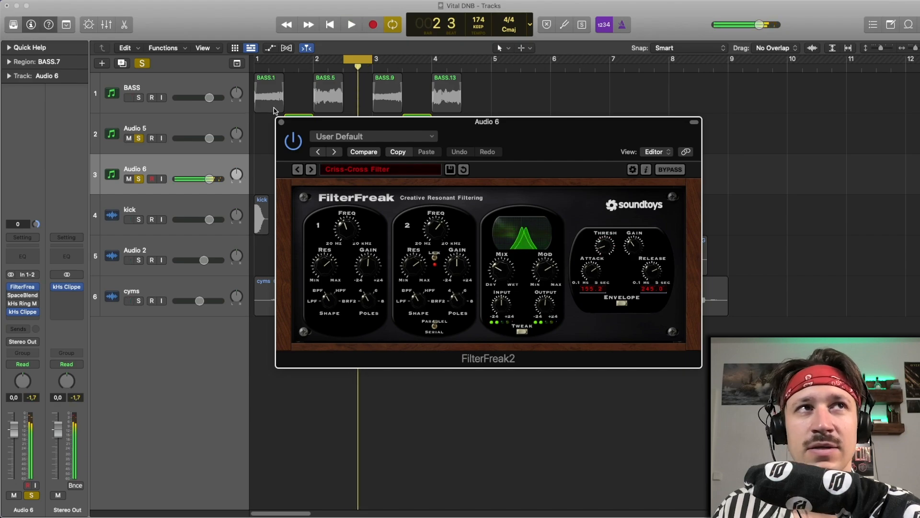
click(280, 123)
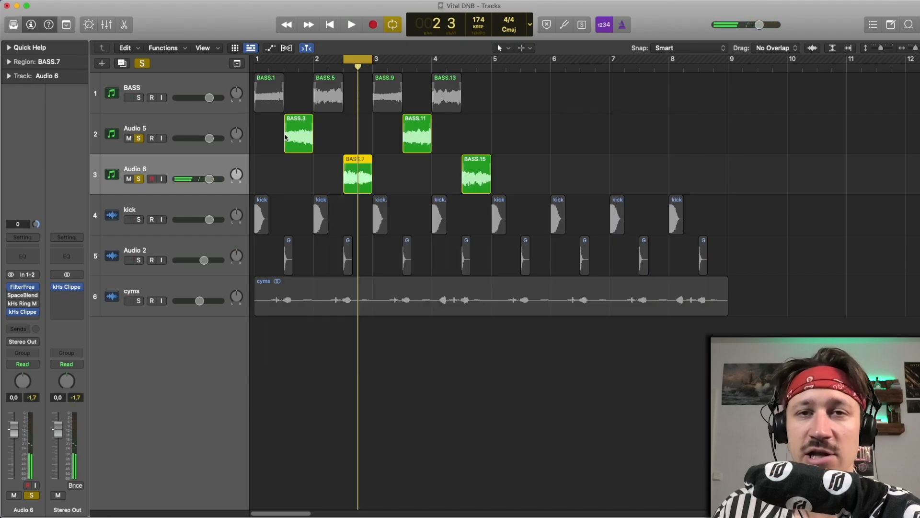
key(space)
key(space)
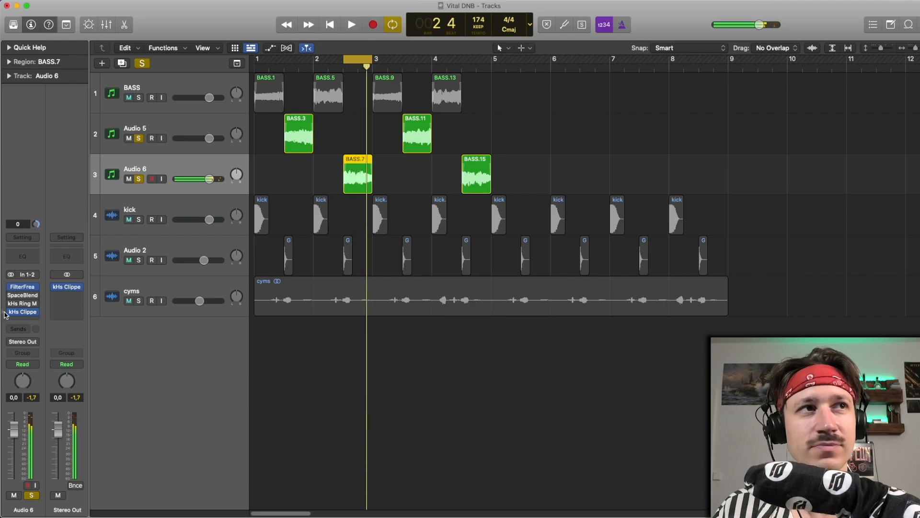
Re-enable SpaceBlender on Audio 6, open its window beside the arrangement and audition the BASS.7 loop with it.
mouse_move(23, 296)
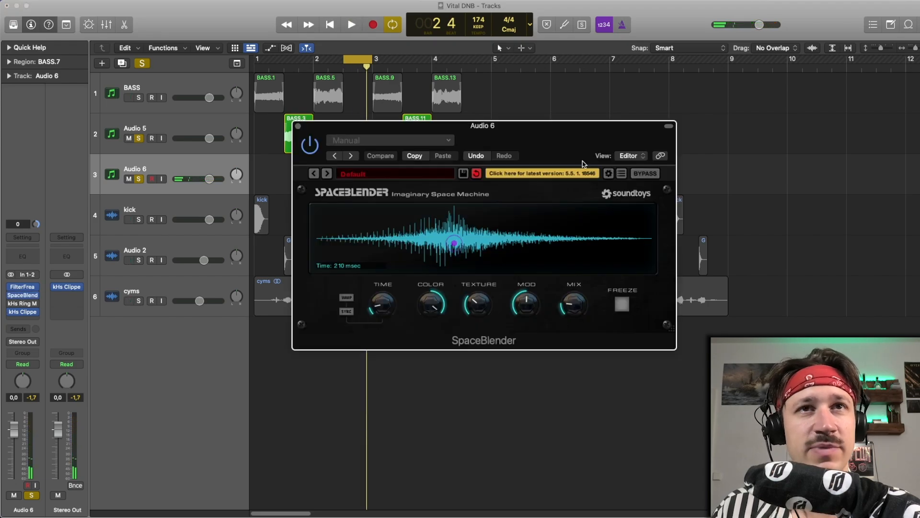
key(space)
drag(561, 127, 506, 127)
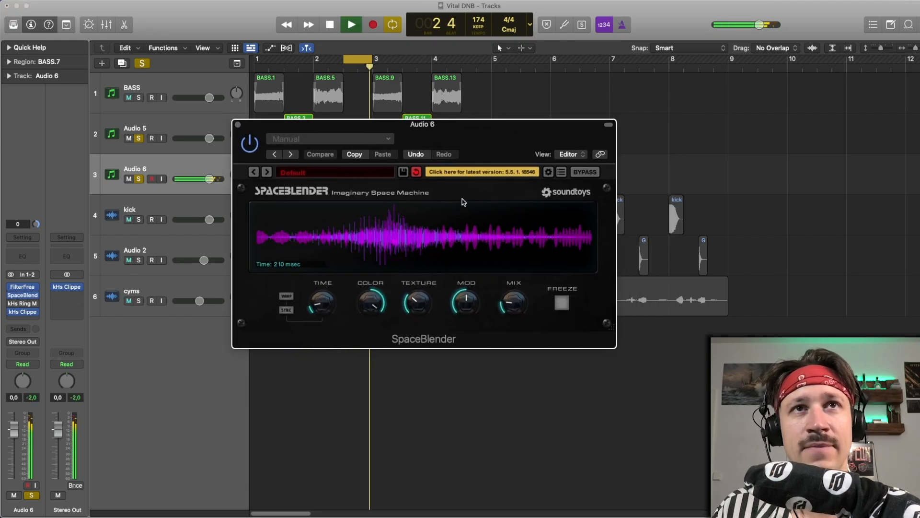
key(space)
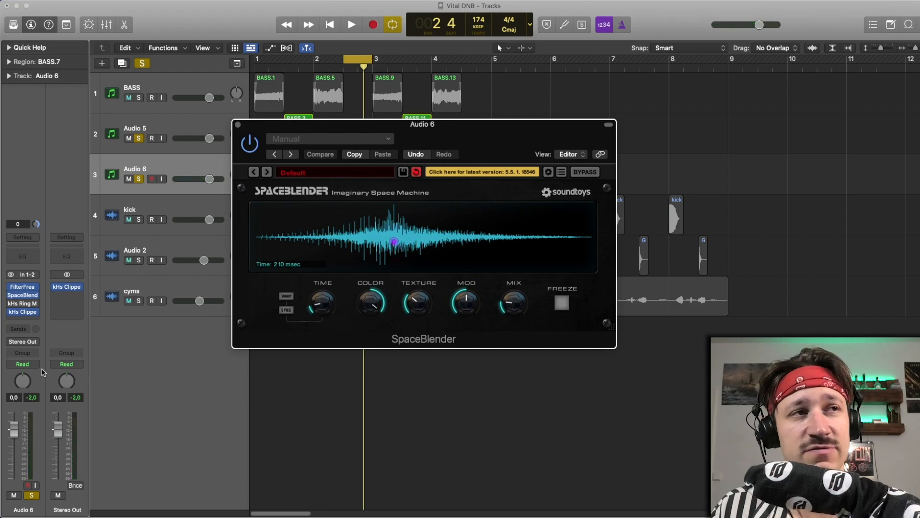
key(space)
key(space)
Re-enable kHs Ring Mod on Audio 6, show it in place of the SpaceBlender window and audition the loop.
click(22, 305)
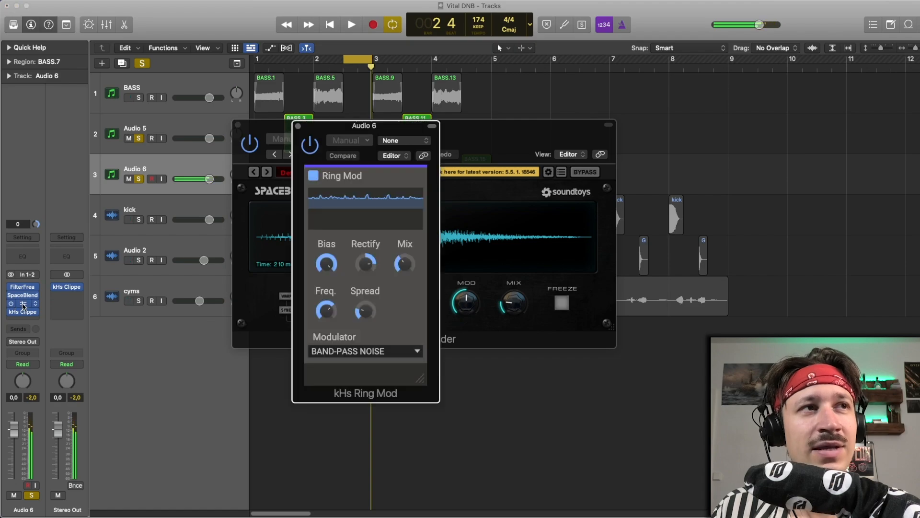
click(238, 125)
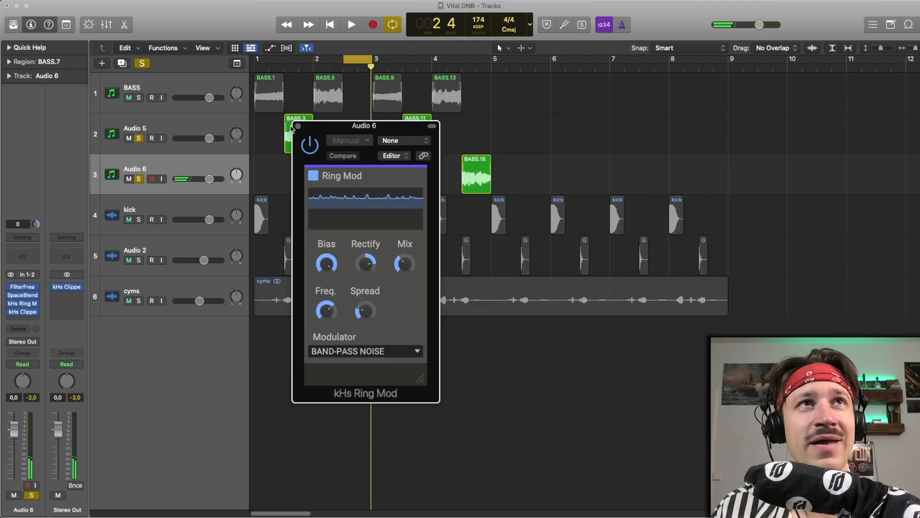
drag(310, 127, 233, 99)
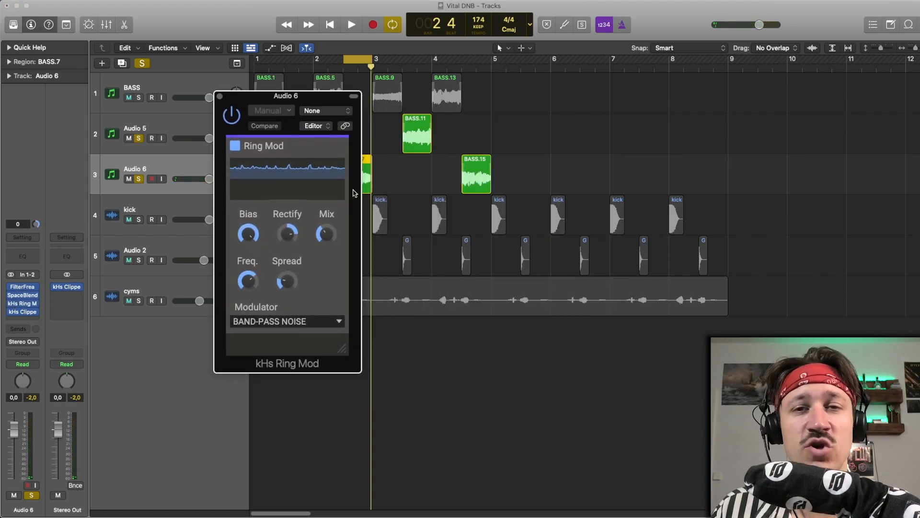
key(space)
key(space)
Set the Ring Mod's Mix to 35 % and replay the BASS.7 loop.
drag(328, 237, 328, 235)
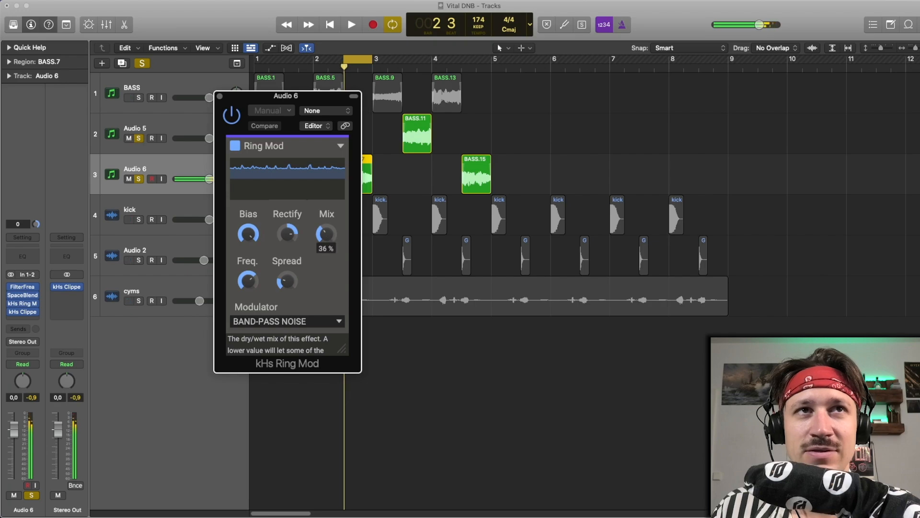
key(space)
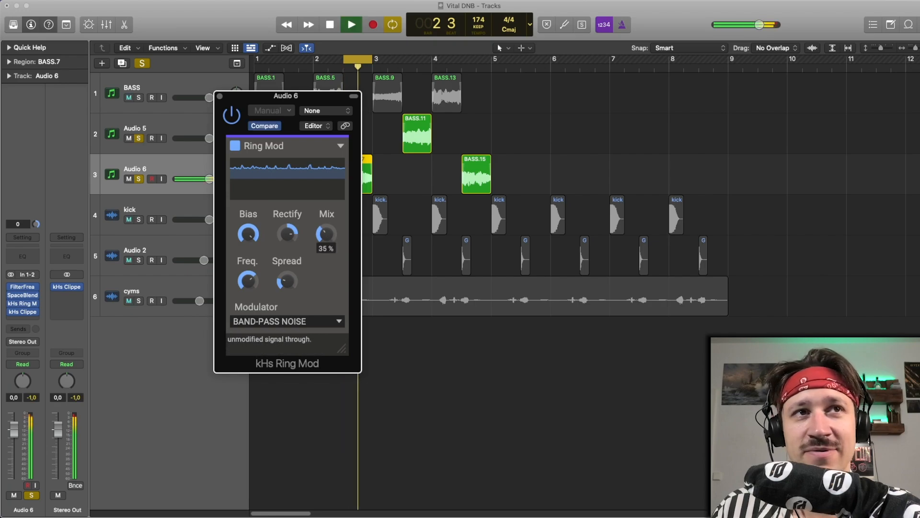
key(space)
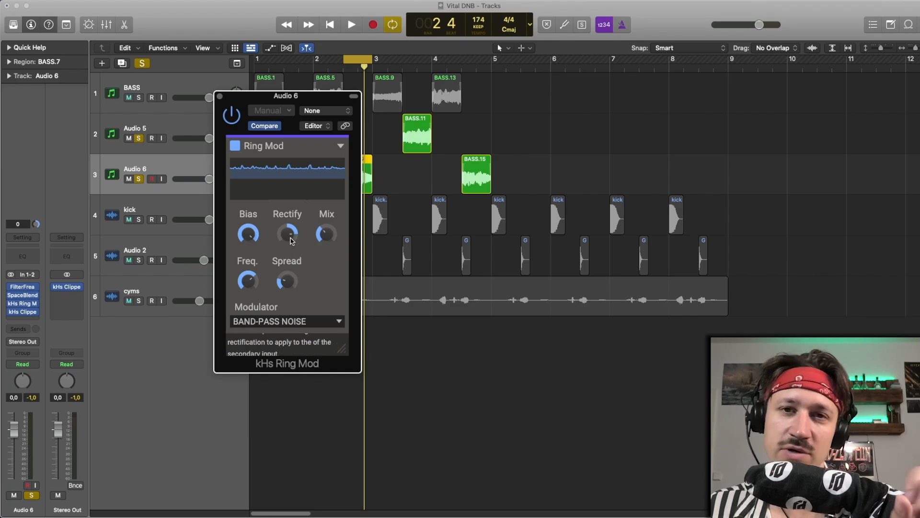
key(space)
key(space)
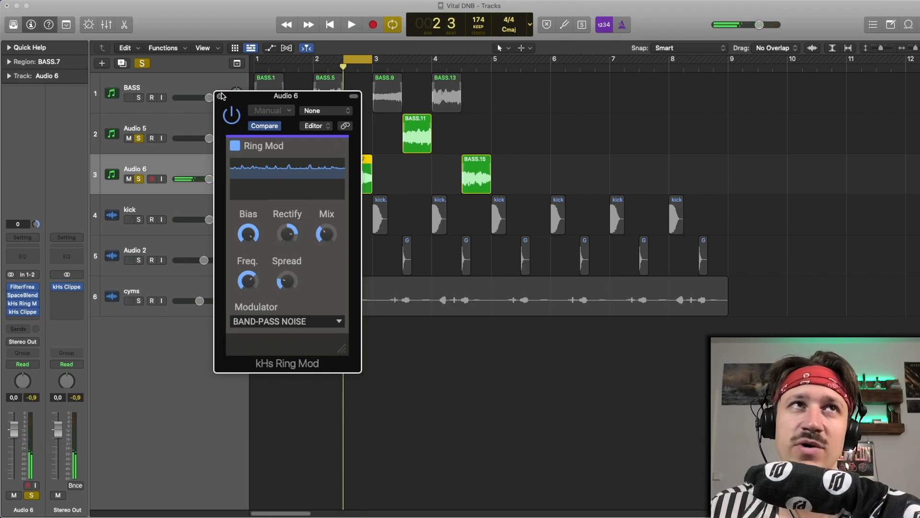
Close Ring Mod, set the cycle range to bars 1–3, solo the BASS track as well and play the three bass tracks.
click(220, 96)
drag(266, 58, 373, 59)
click(140, 98)
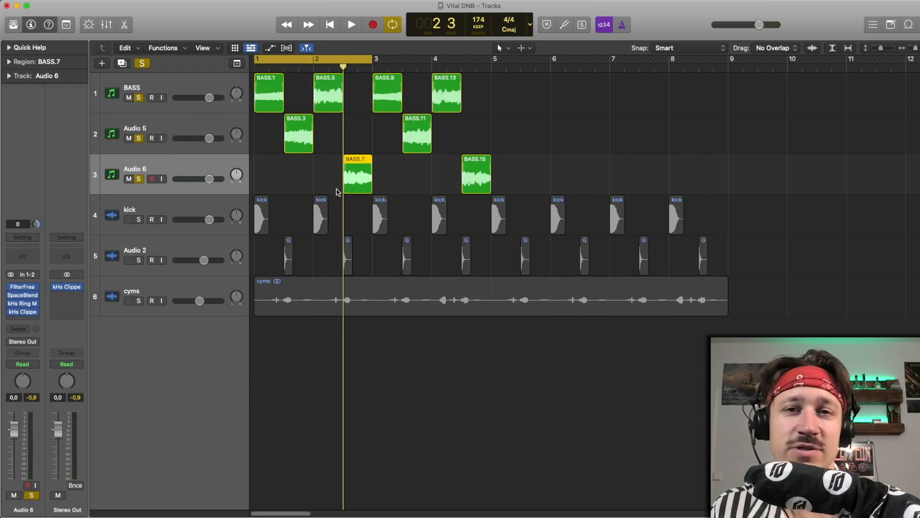
drag(320, 190, 341, 190)
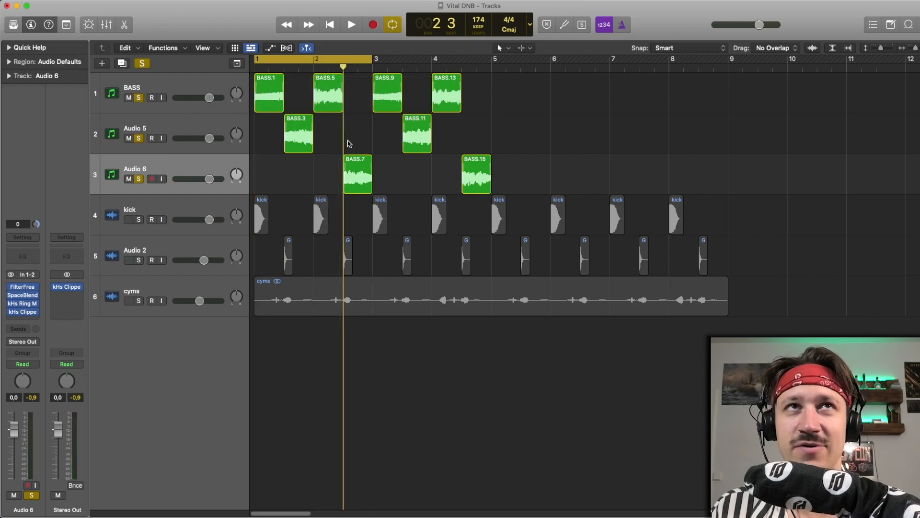
key(space)
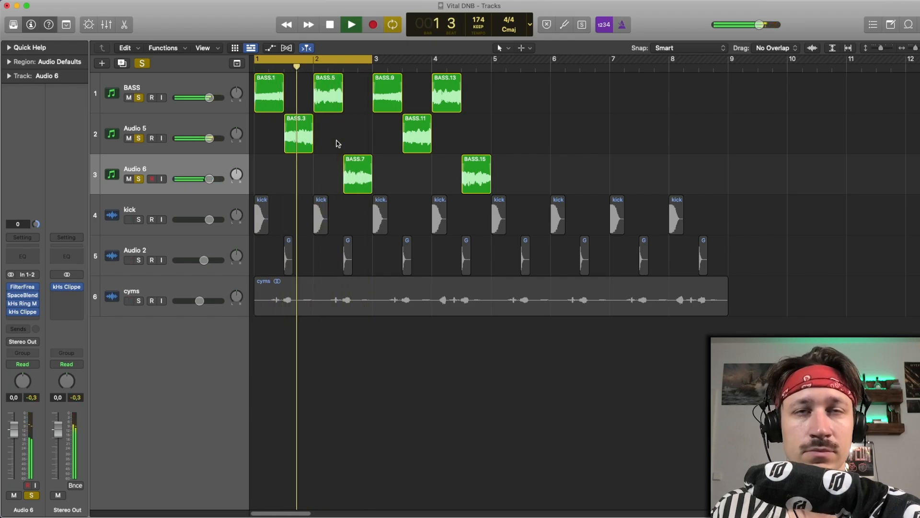
key(space)
Set the cycle range from bar 1 to bar 5, unsolo all bass tracks and play the loop with the drums.
click(352, 59)
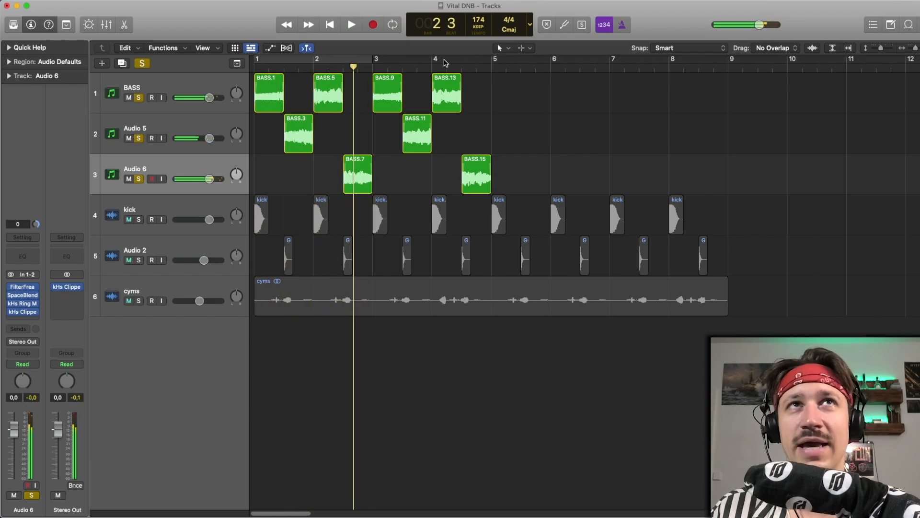
drag(491, 60, 256, 59)
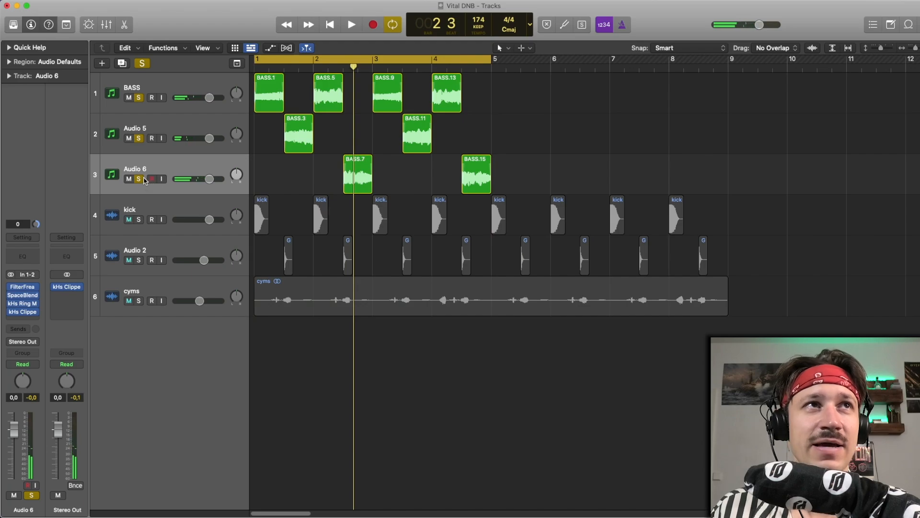
drag(144, 180, 137, 103)
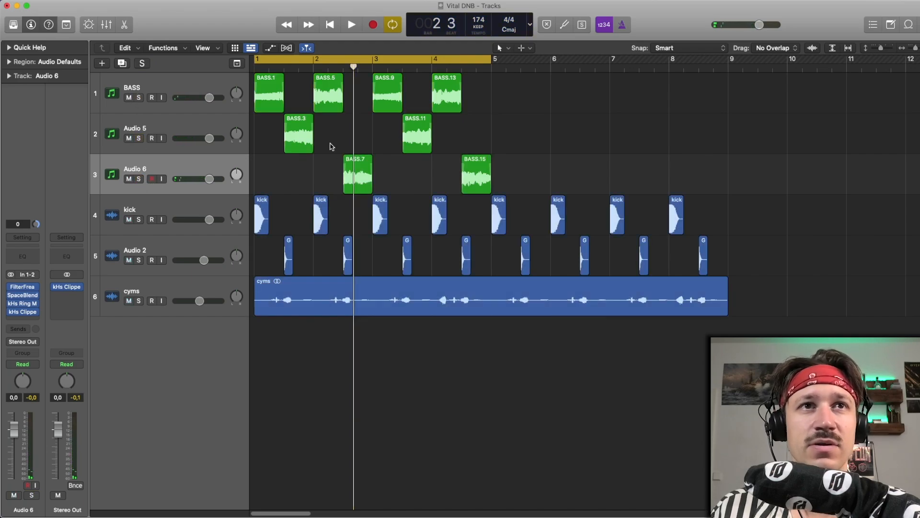
key(super+Up)
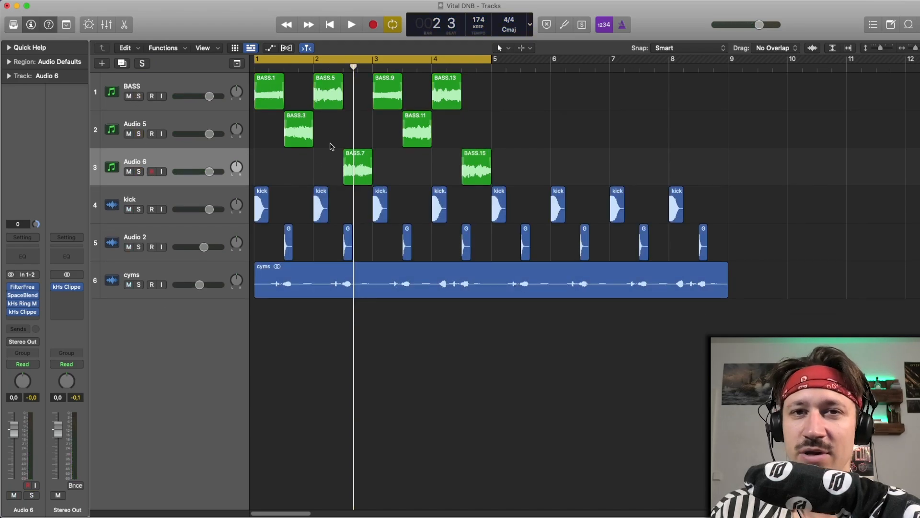
key(space)
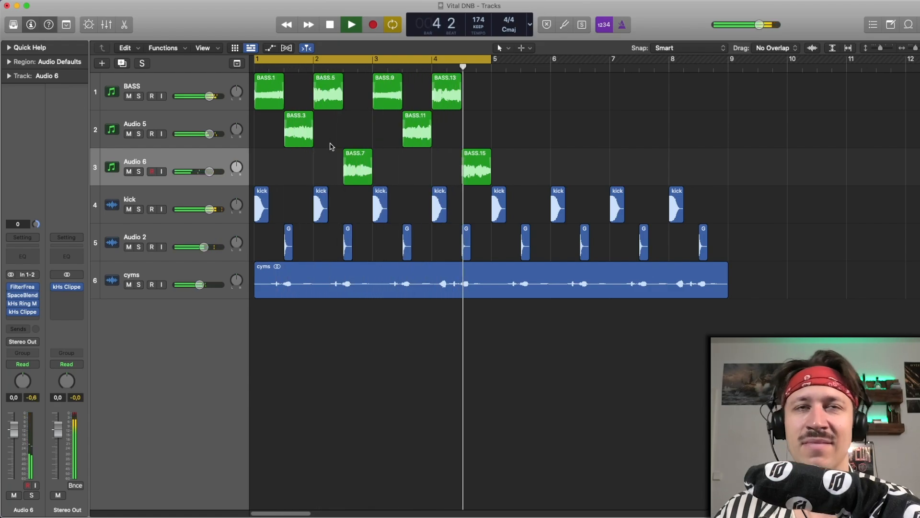
key(space)
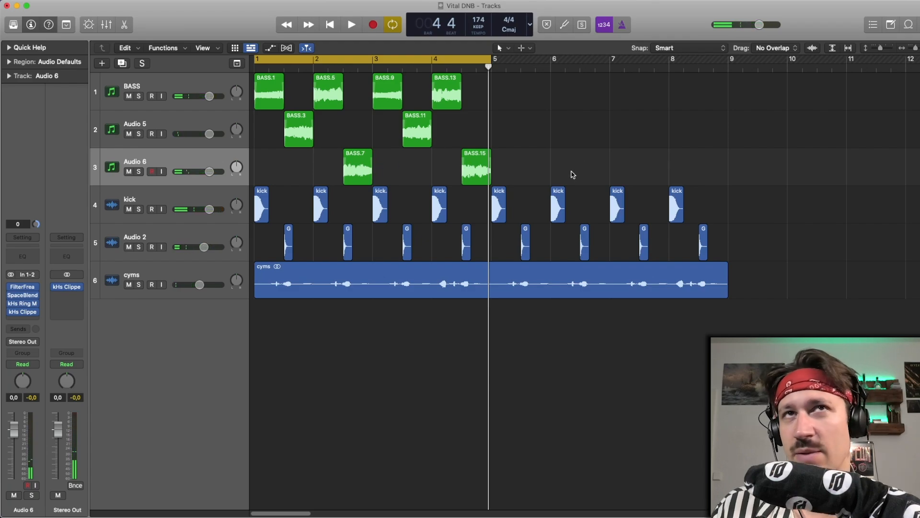
Select all eight bass regions on BASS, Audio 5 and Audio 6 and bounce them in place to a single audio track.
drag(573, 174, 217, 84)
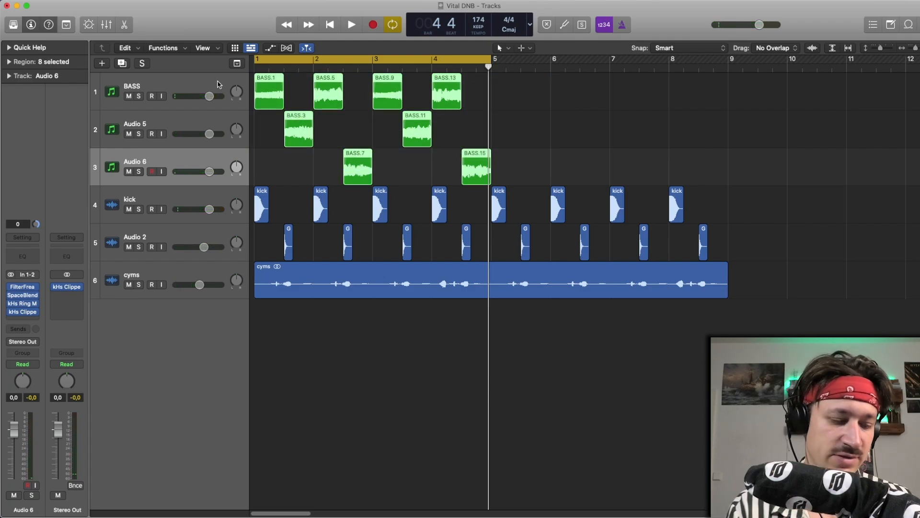
key(ctrl+b)
key(Return)
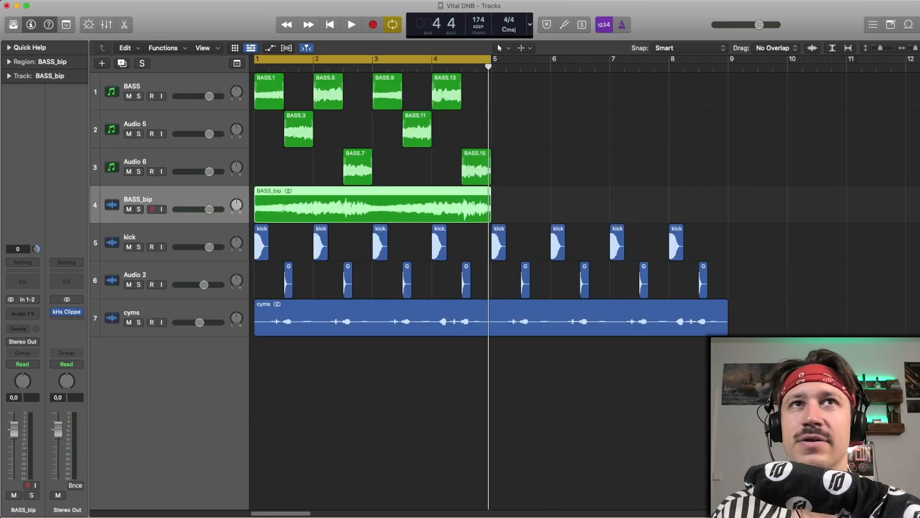
Delete the Audio 6, Audio 5 and BASS tracks with their regions, keeping the bounced bass track.
key(Delete)
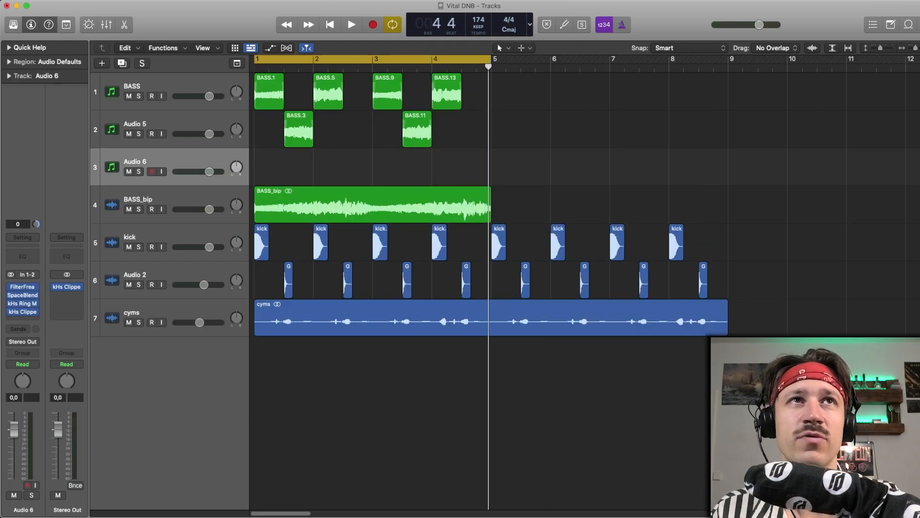
key(super+Delete)
key(Delete)
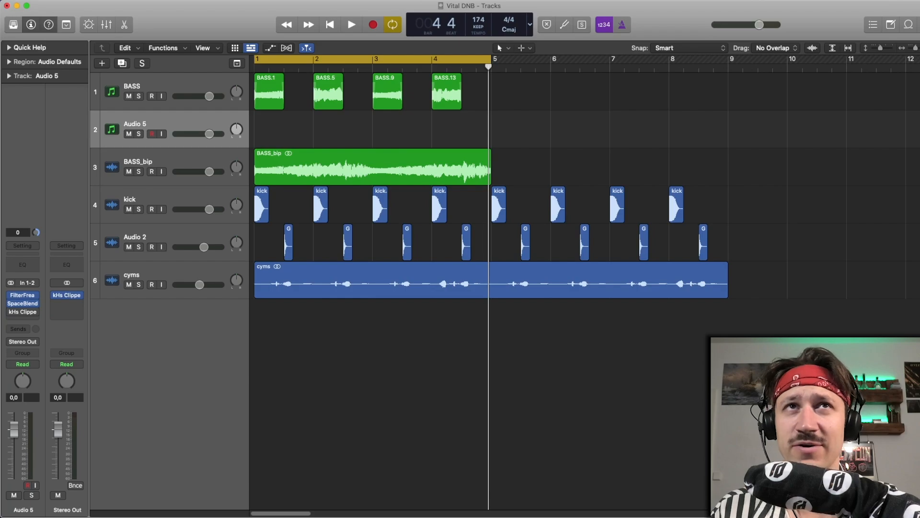
key(super+Delete)
key(Delete)
key(super+Delete)
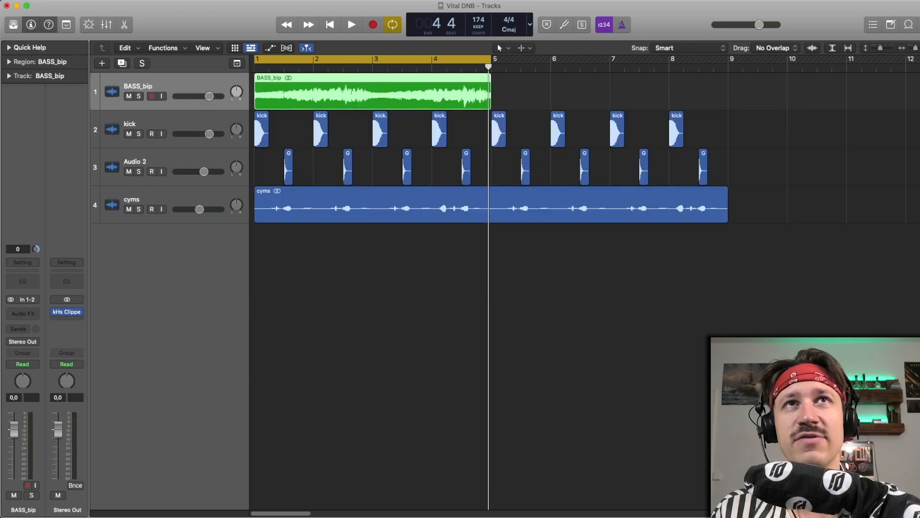
Solo the bounced bass track, enlarge its waveform and play it back.
click(136, 93)
key(ctrl+z)
key(space)
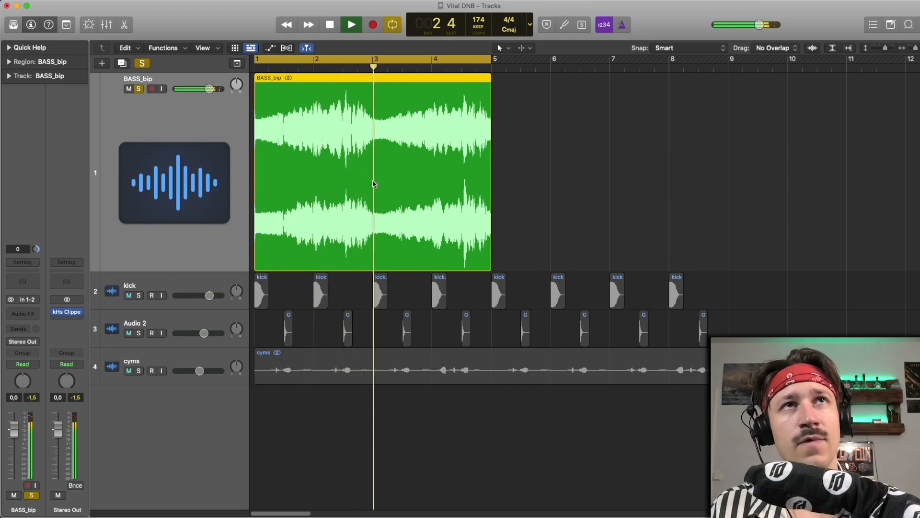
key(space)
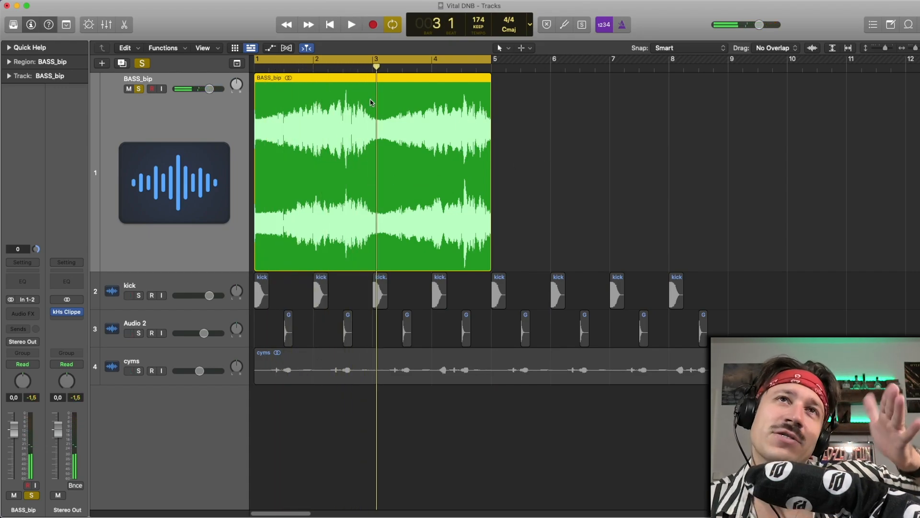
Insert a stereo Compressor on the BASS_bip track.
click(15, 314)
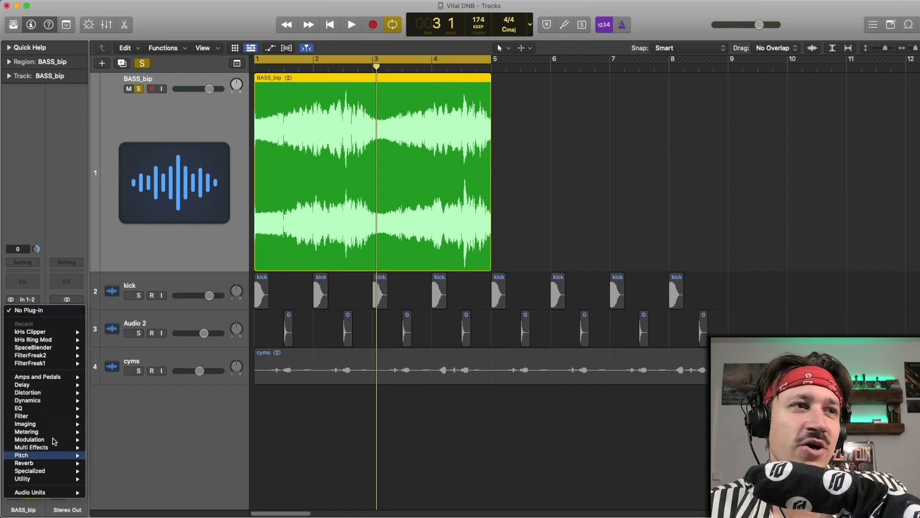
mouse_move(52, 400)
mouse_move(125, 408)
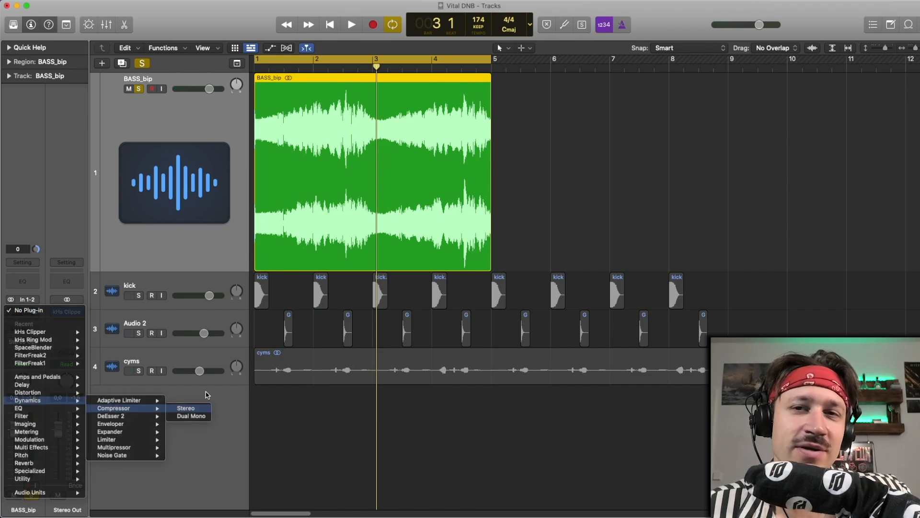
click(186, 408)
While playing the soloed bass, lower the Compressor's threshold to about -13 dB and raise its make-up gain, then close the plug-in.
click(392, 345)
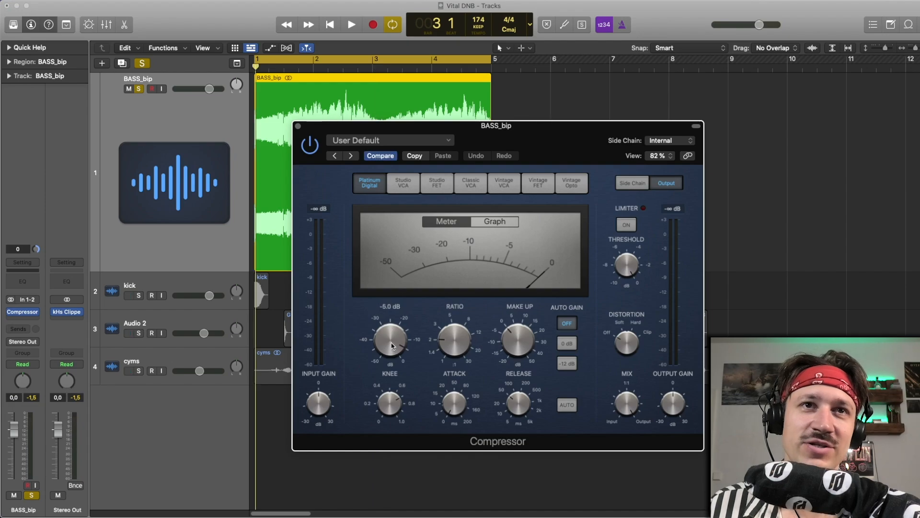
key(space)
drag(447, 206, 415, 193)
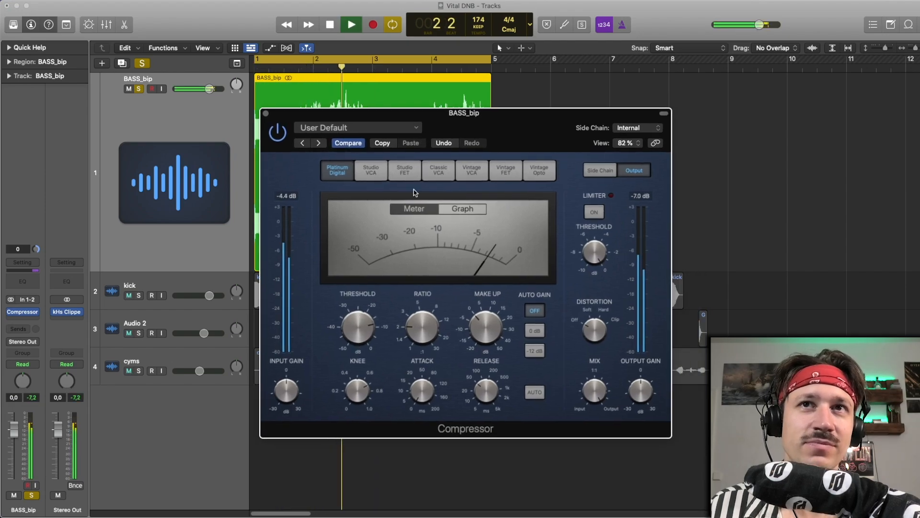
mouse_move(351, 332)
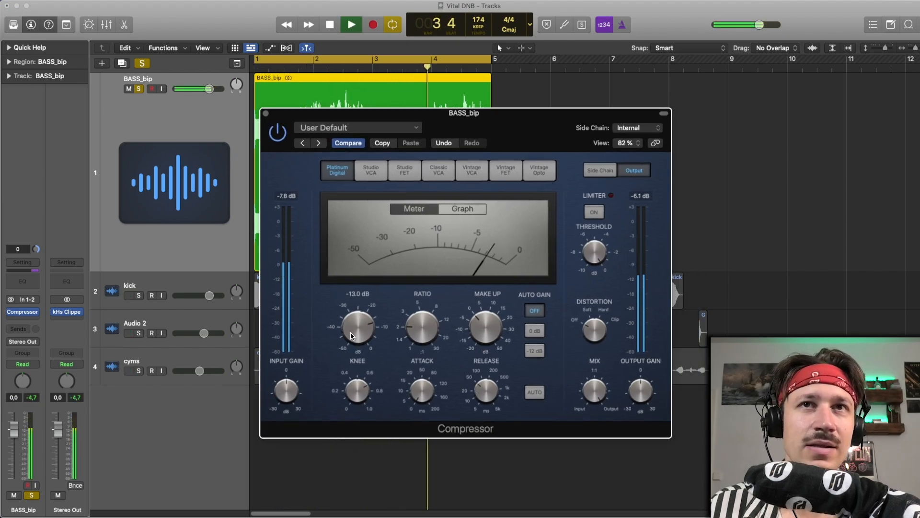
mouse_move(489, 333)
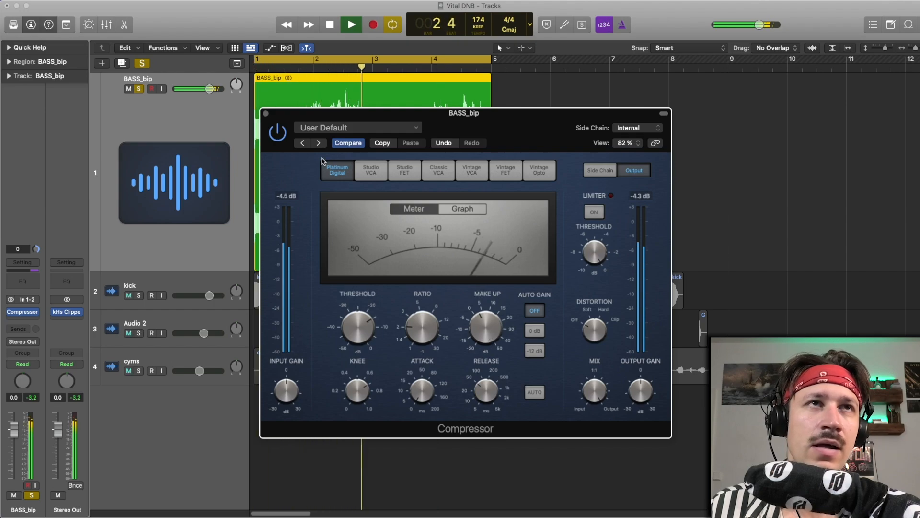
click(265, 114)
key(space)
Bounce the compressed BASS_bip region in place, replacing the original track with the rendered audio.
drag(562, 165, 405, 173)
key(ctrl+b)
key(Return)
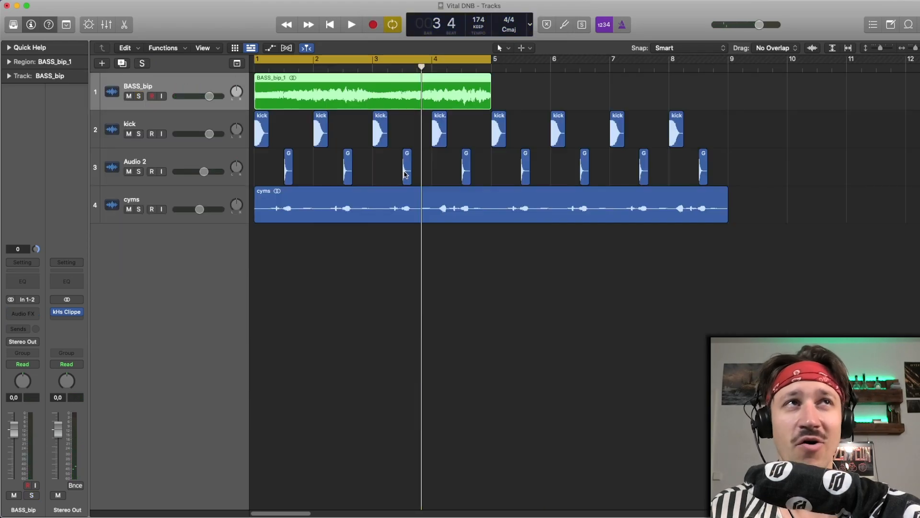
Enlarge the bounced bass waveform to inspect it and play the bass together with the drums from bar 1.
key(ctrl+z)
key(super+Down)
key(super+Right)
key(super+Up)
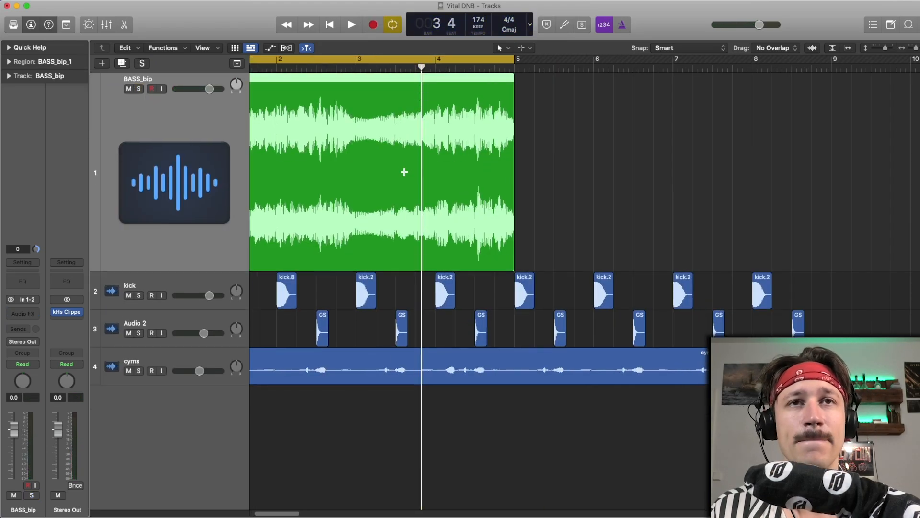
key(super+Left)
key(Return)
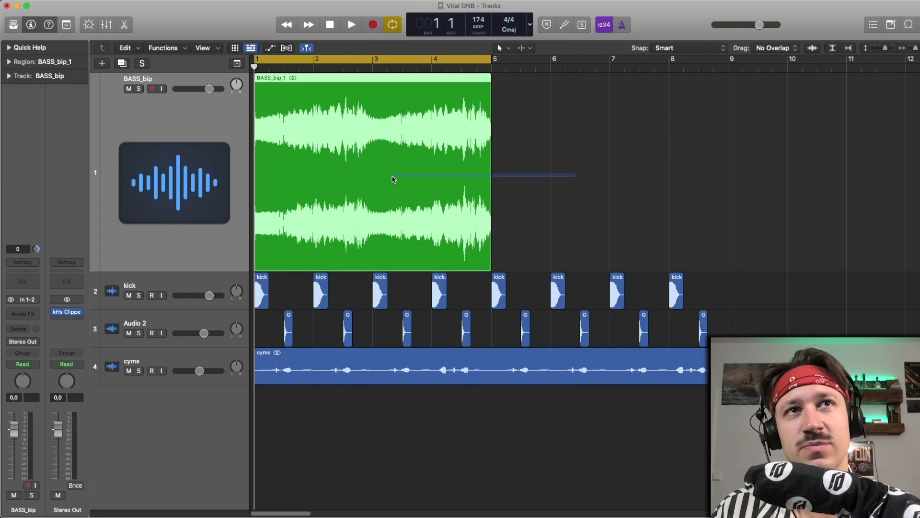
click(518, 173)
click(355, 114)
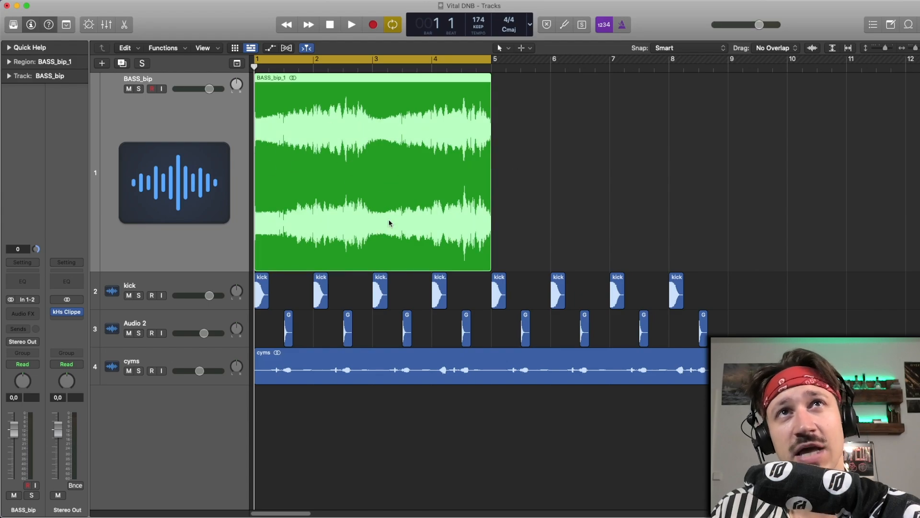
key(space)
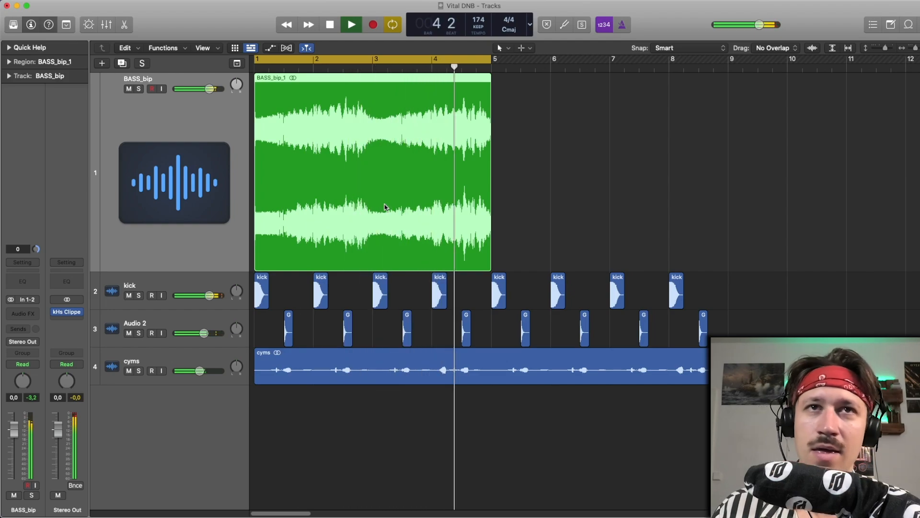
key(space)
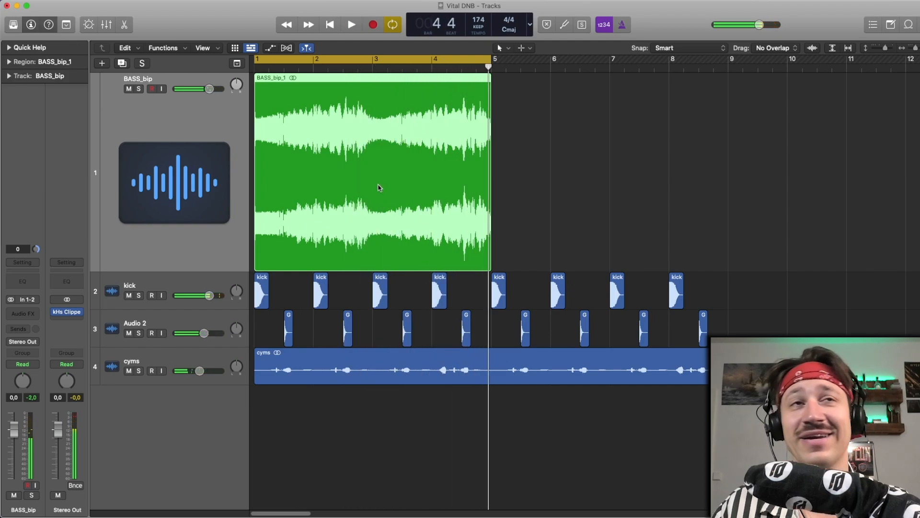